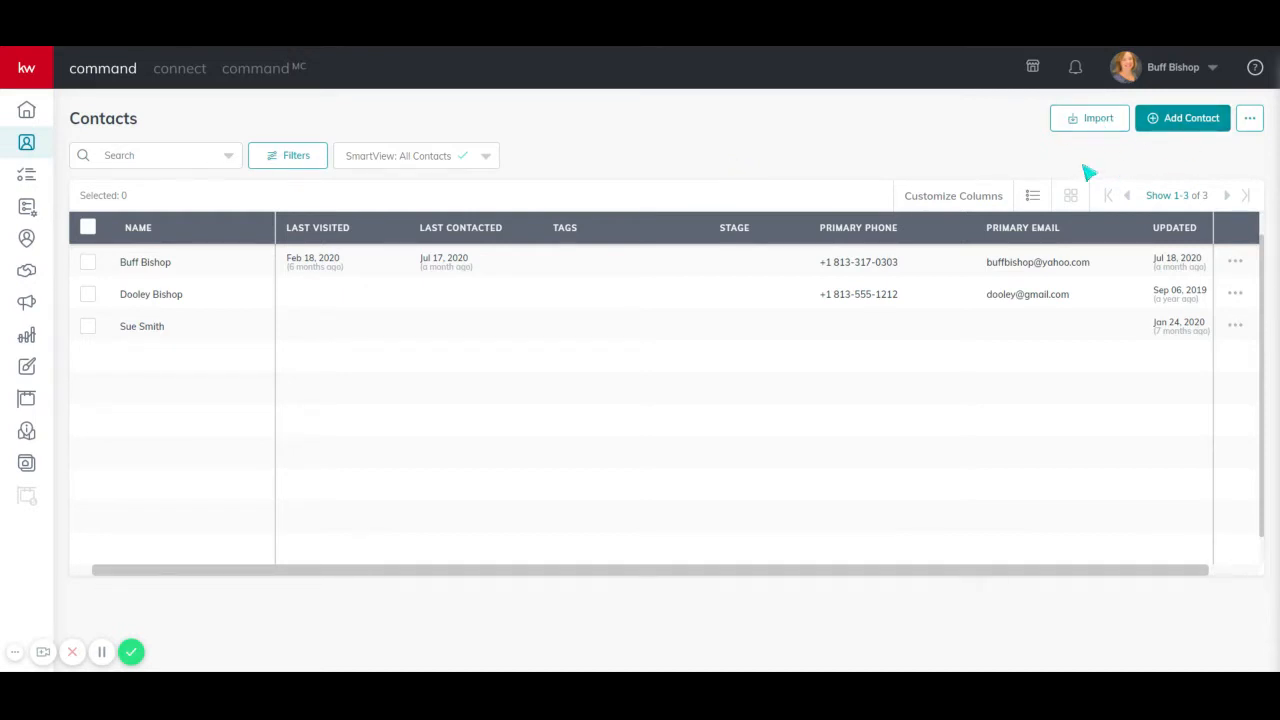
# - Open the contact import dialog, download the pre-made CSV template, and close the dialog
pyautogui.click(1084, 122)
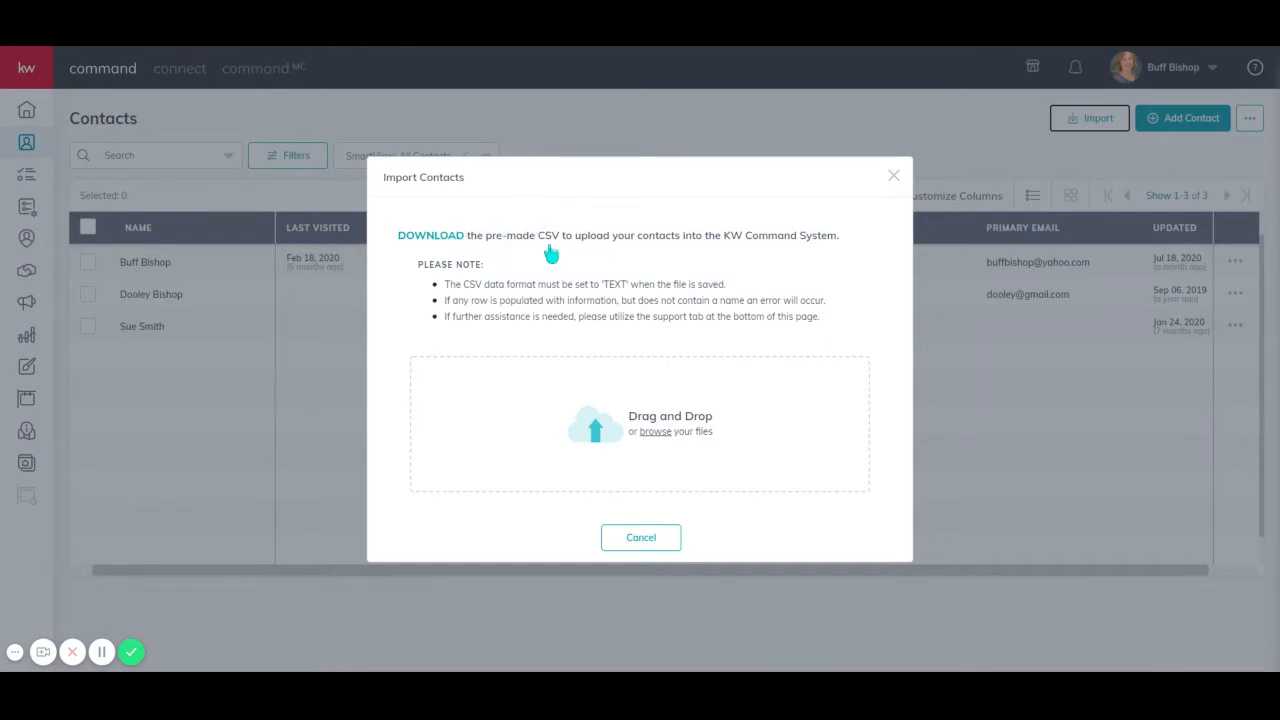
pyautogui.click(434, 238)
pyautogui.click(658, 543)
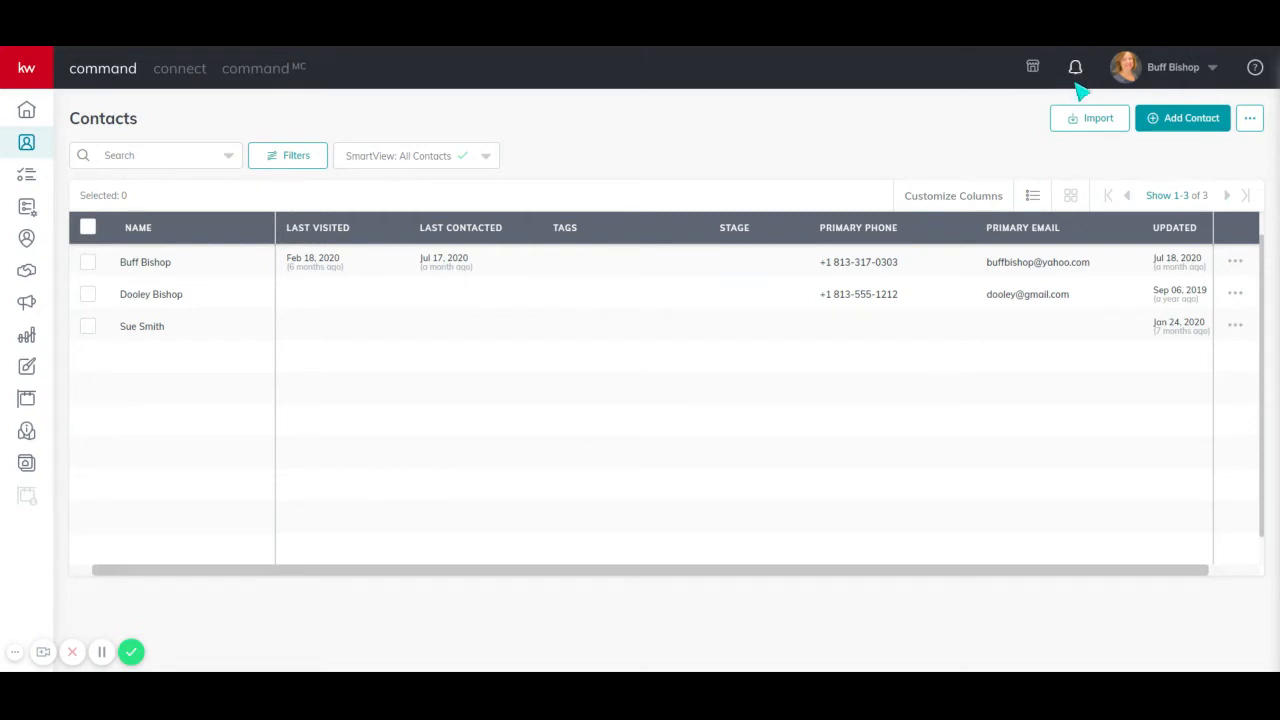
# - Open a new contact form and enter the contact's full name
pyautogui.click(1180, 120)
pyautogui.click(646, 183)
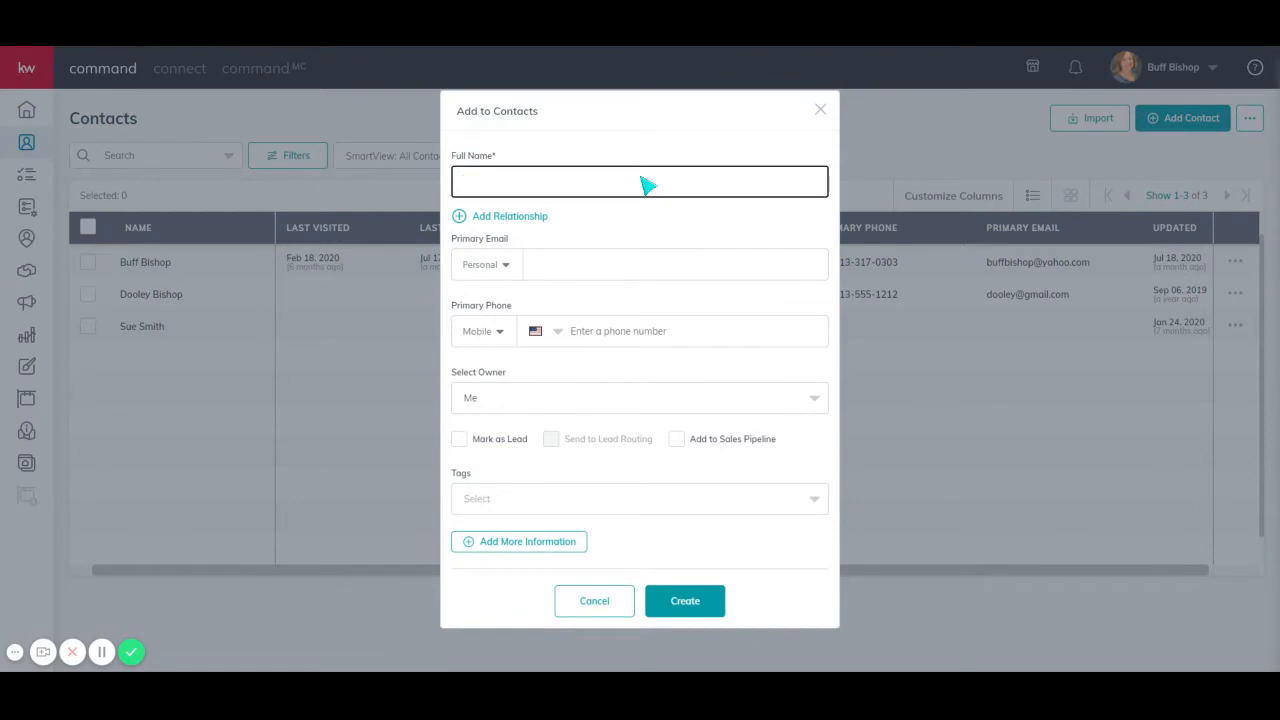
pyautogui.write('Daffy Duck')
# - Fill in the contact's primary e-mail address and mobile phone number
pyautogui.click(716, 268)
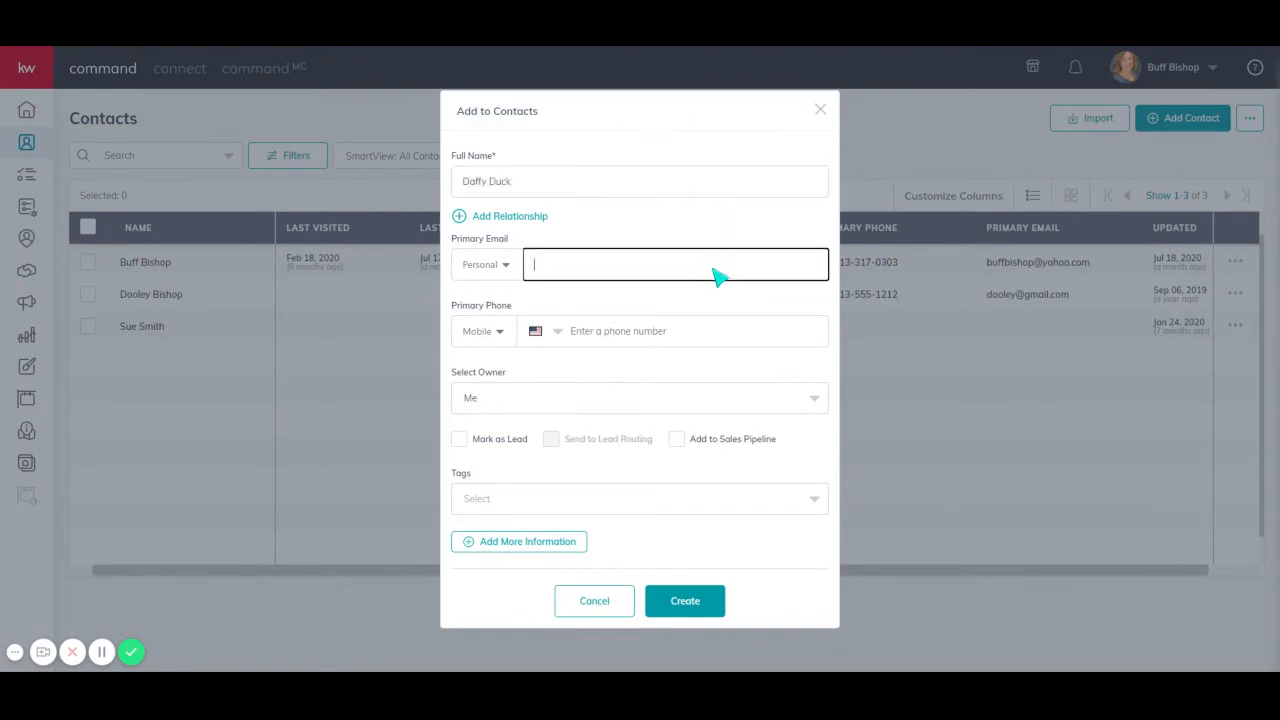
pyautogui.write('daffyduck@disney.com')
pyautogui.click(727, 338)
pyautogui.write('813) 555-1212')
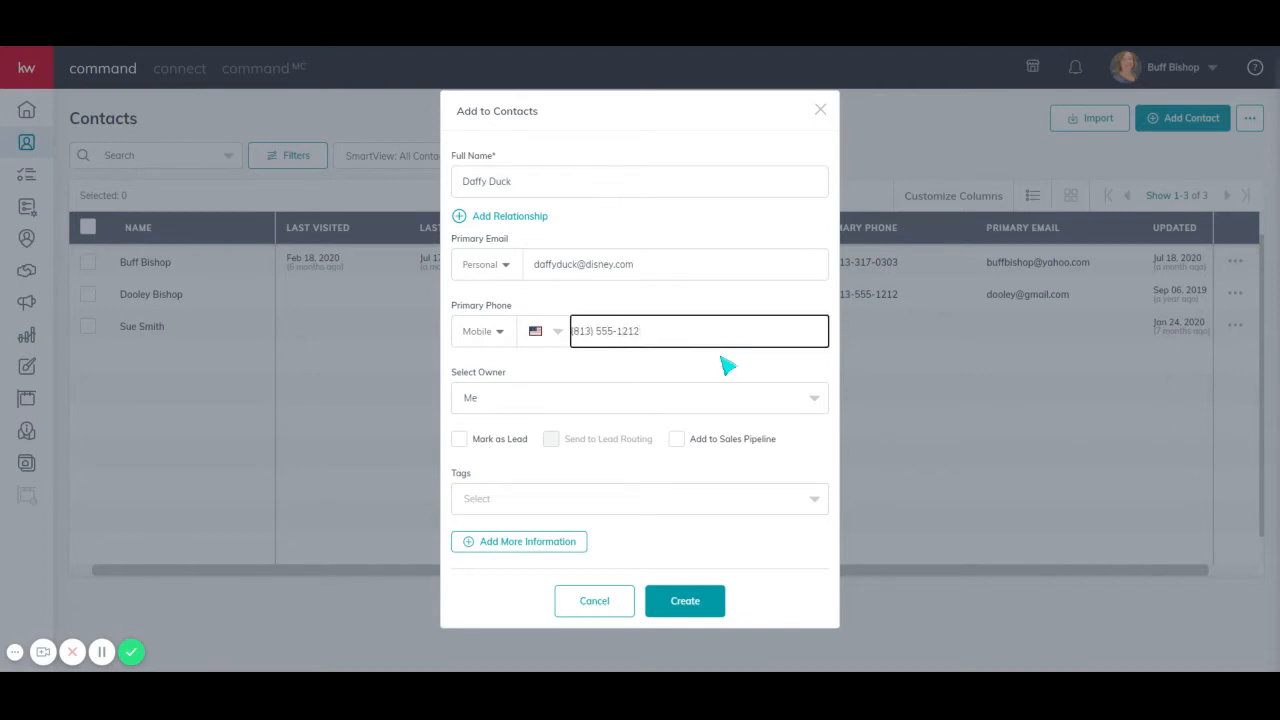
# - Create a custom tag named Soccer and apply it to the contact
pyautogui.click(723, 408)
pyautogui.click(723, 410)
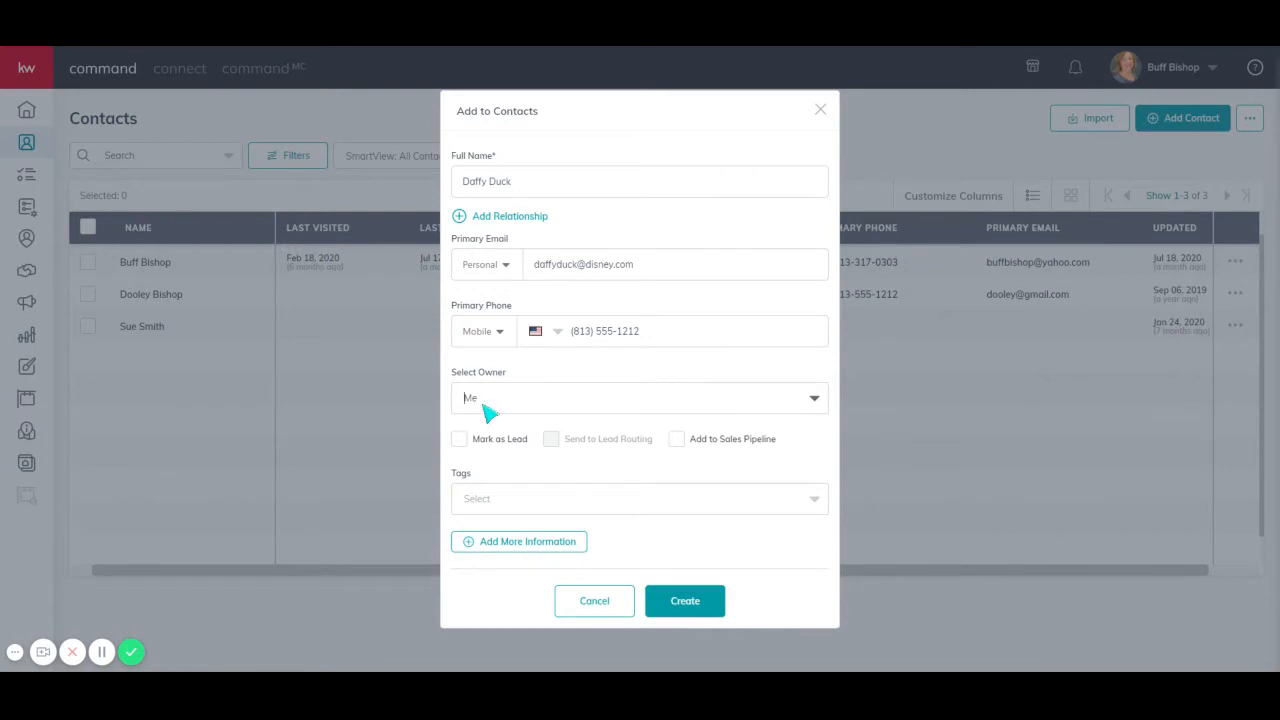
pyautogui.click(552, 500)
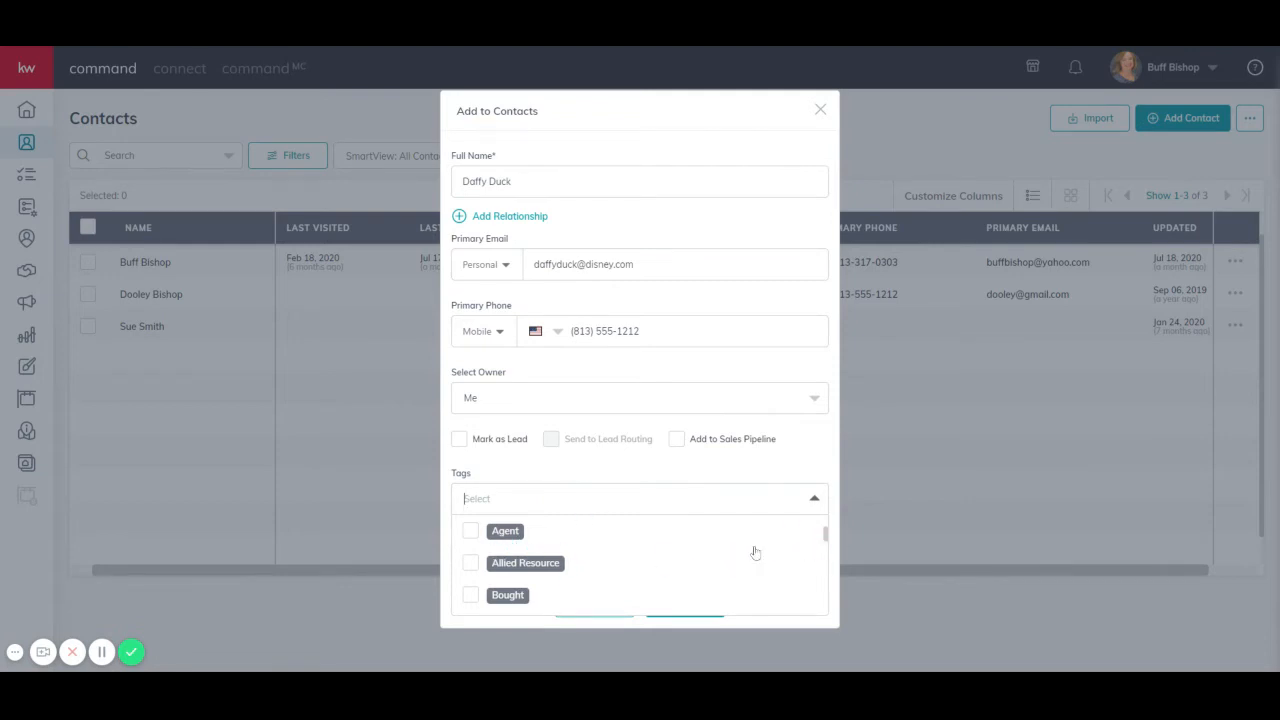
pyautogui.click(643, 502)
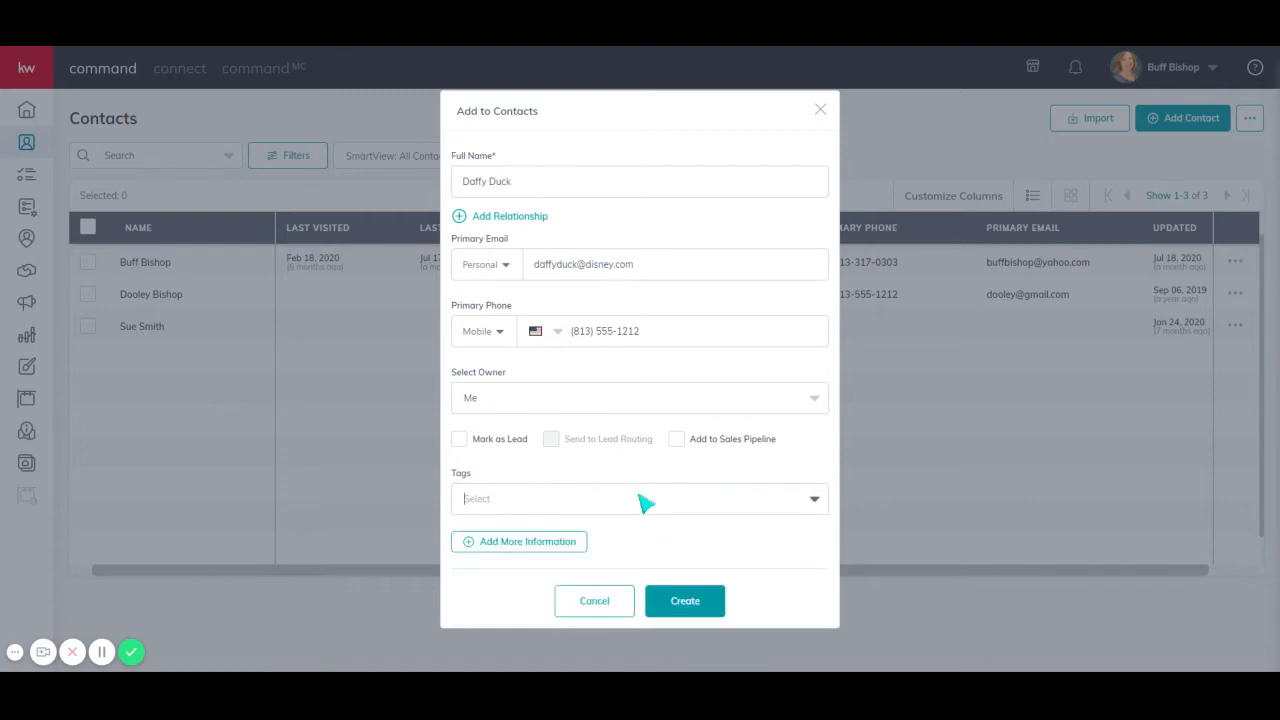
pyautogui.write('Soc')
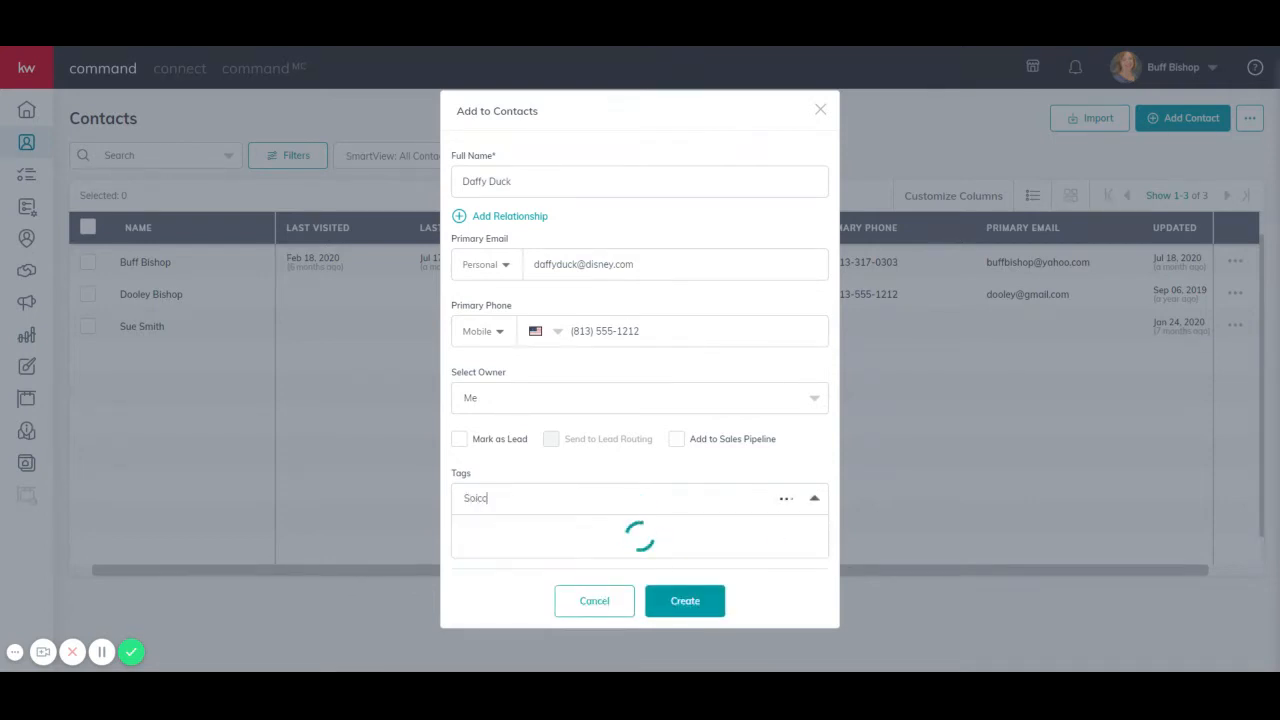
pyautogui.write('c')
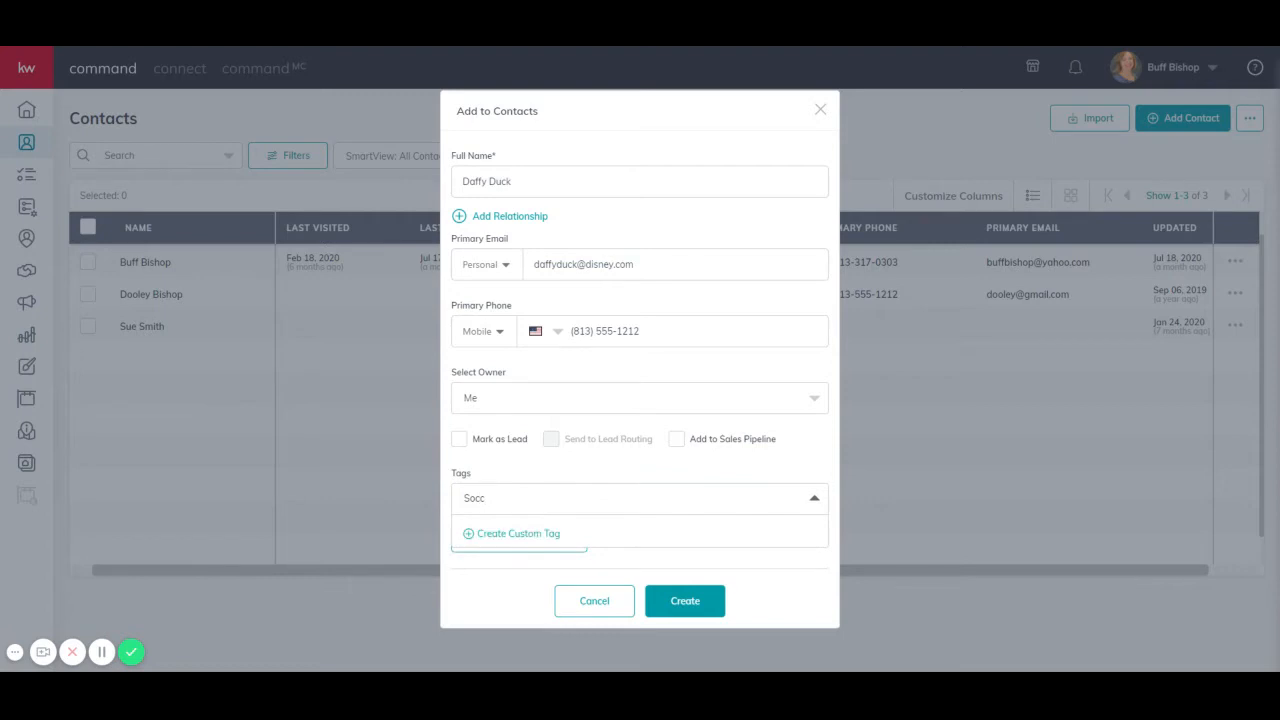
pyautogui.write('er')
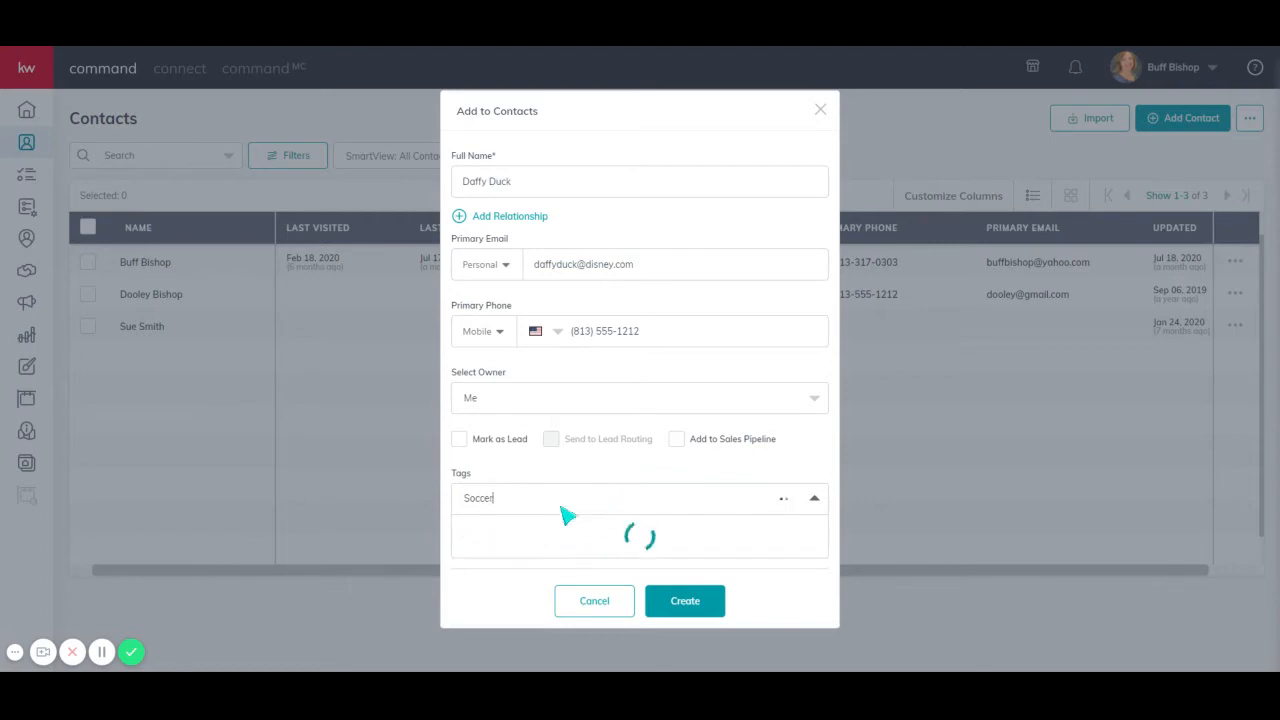
pyautogui.click(528, 535)
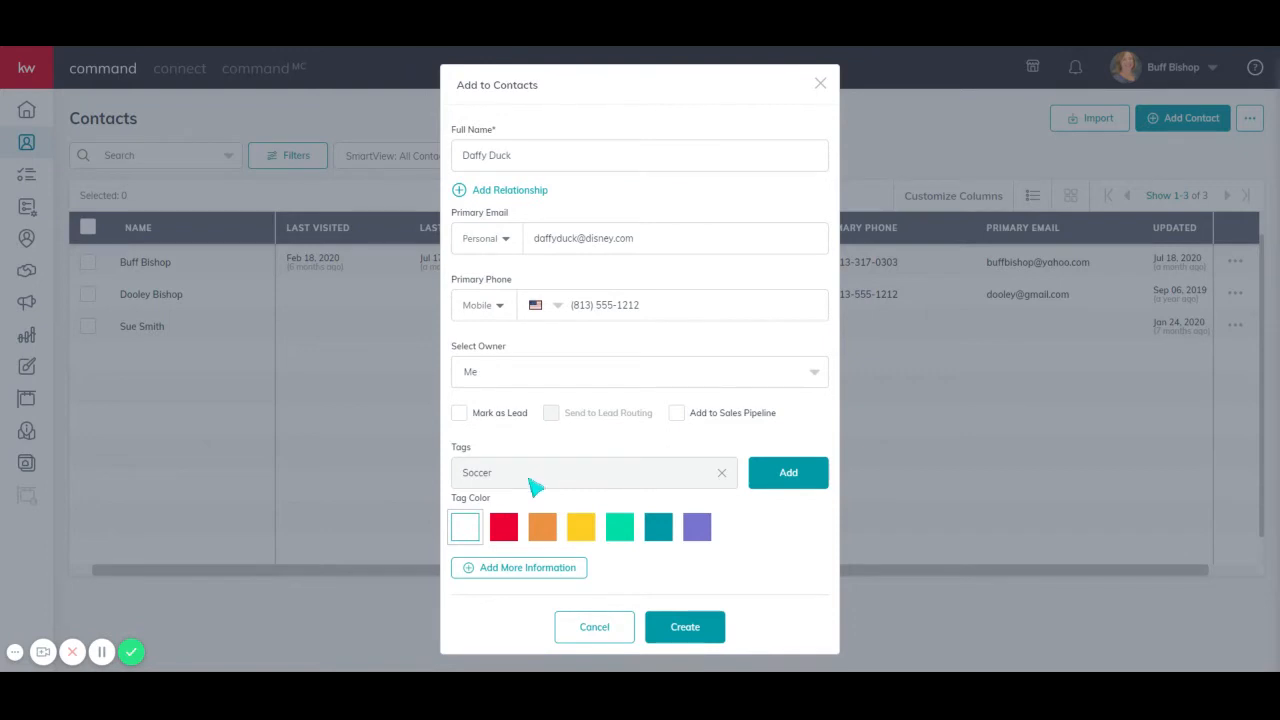
pyautogui.click(787, 474)
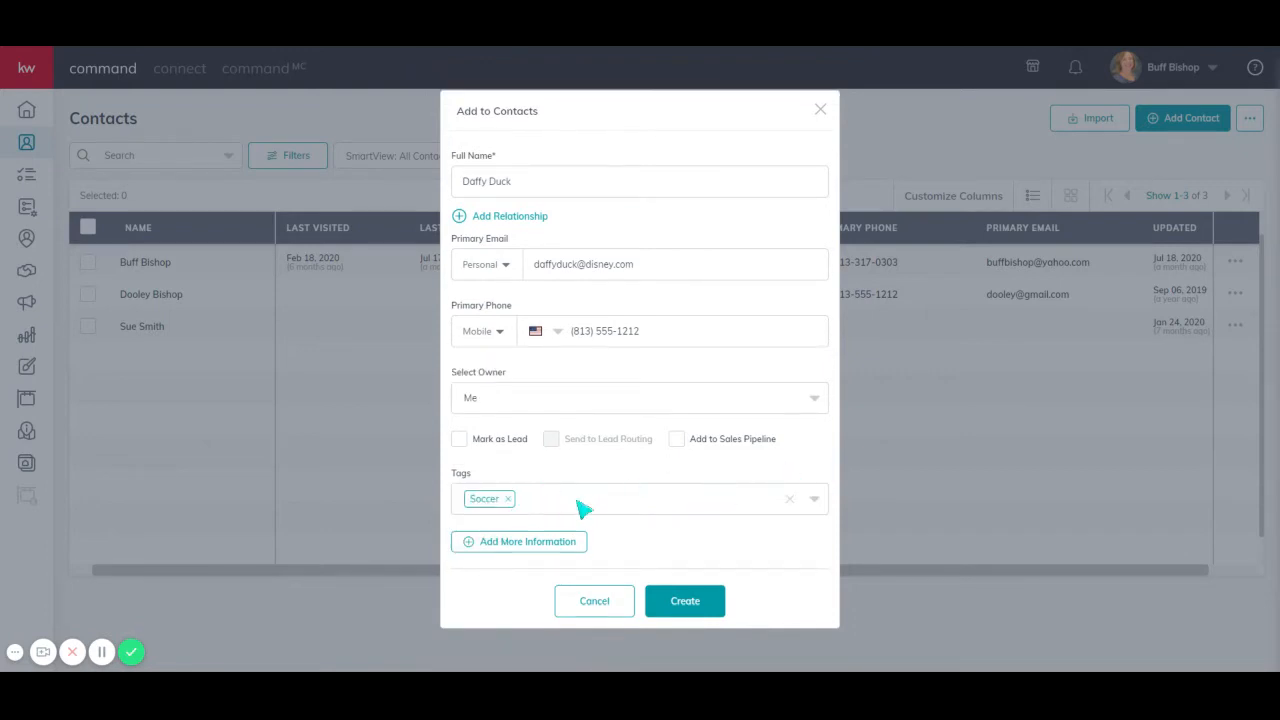
# - Expand the additional contact information, pick the contact's home street address, and mark it as the mailing address
pyautogui.click(581, 504)
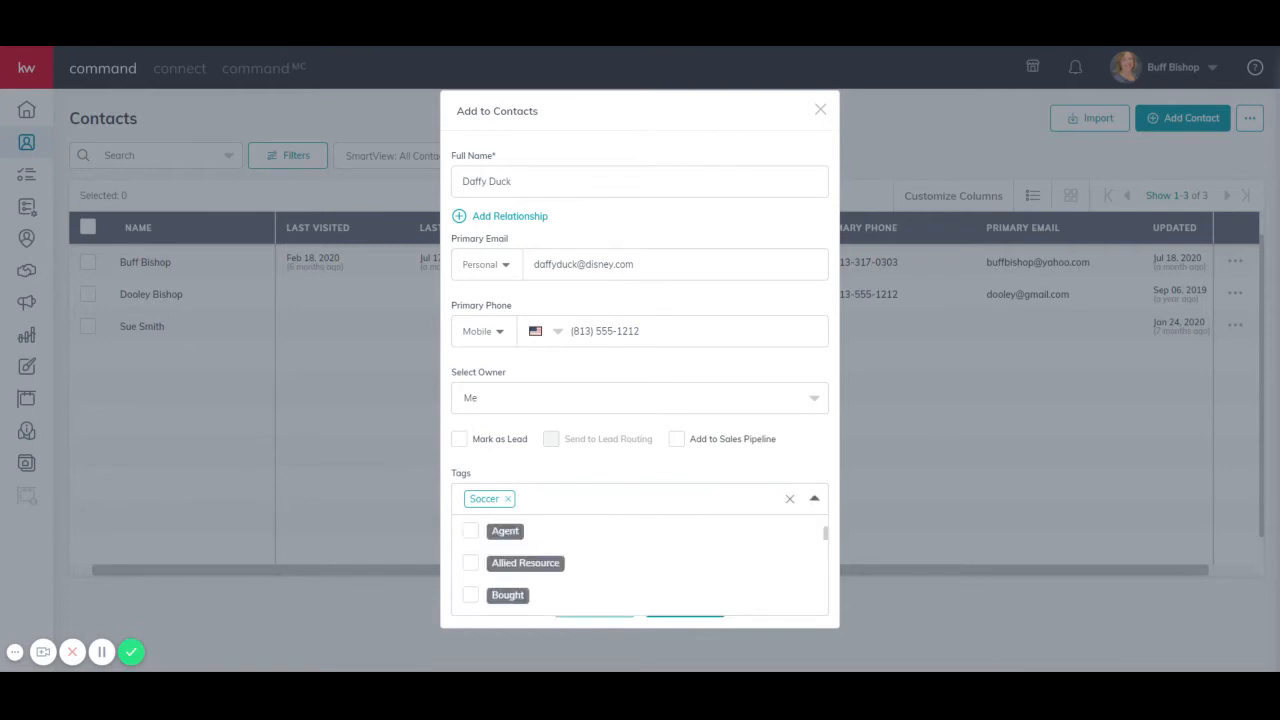
pyautogui.click(666, 474)
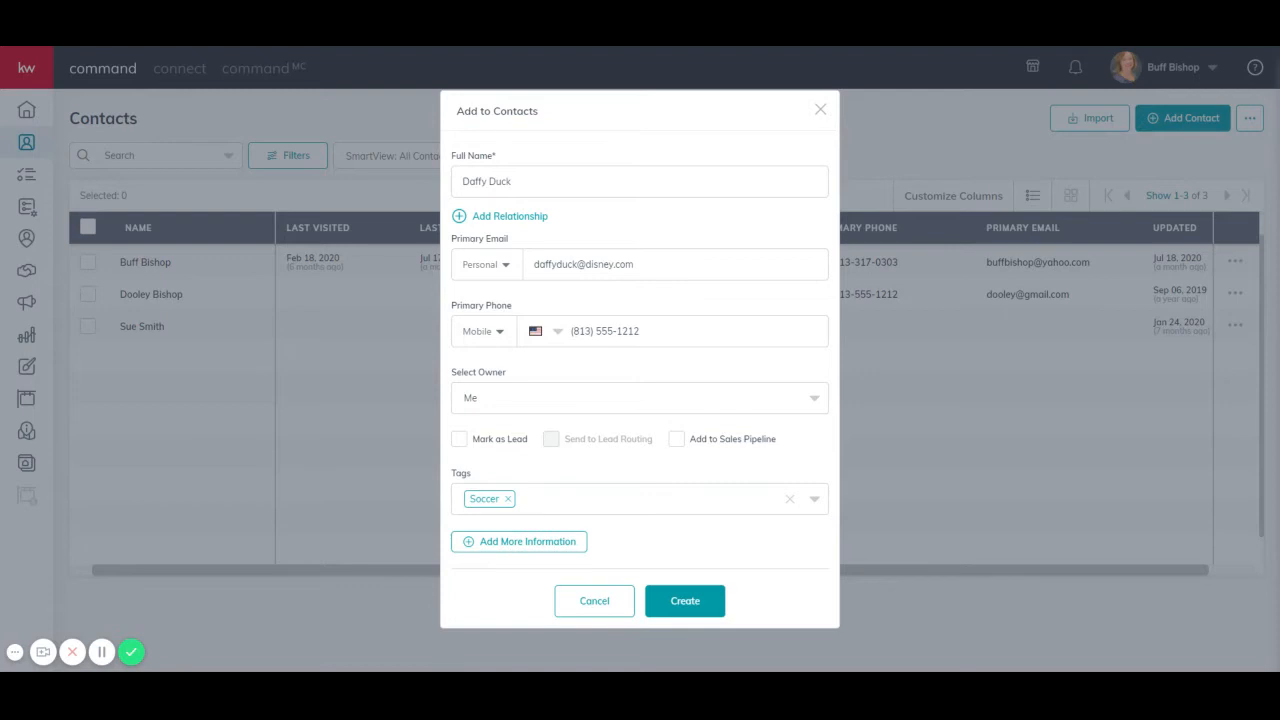
pyautogui.click(557, 546)
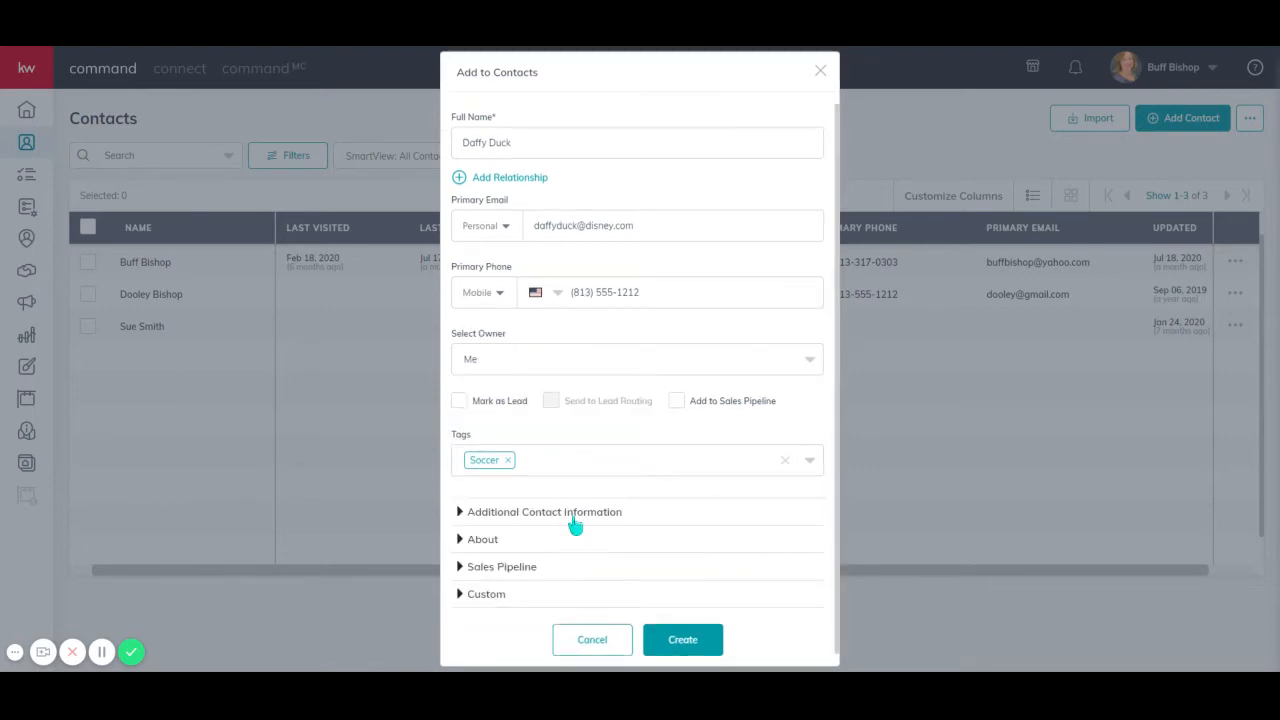
pyautogui.click(574, 514)
pyautogui.scroll(-2, 720, 583)
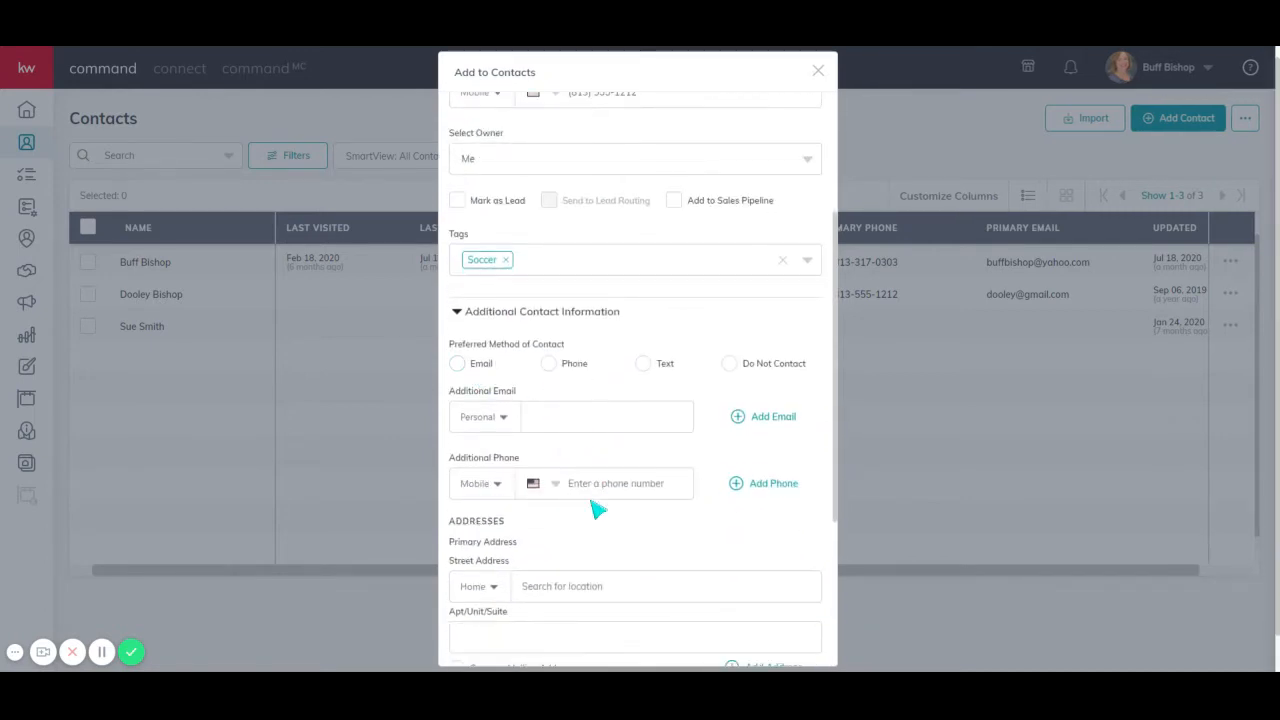
pyautogui.scroll(-2, 597, 510)
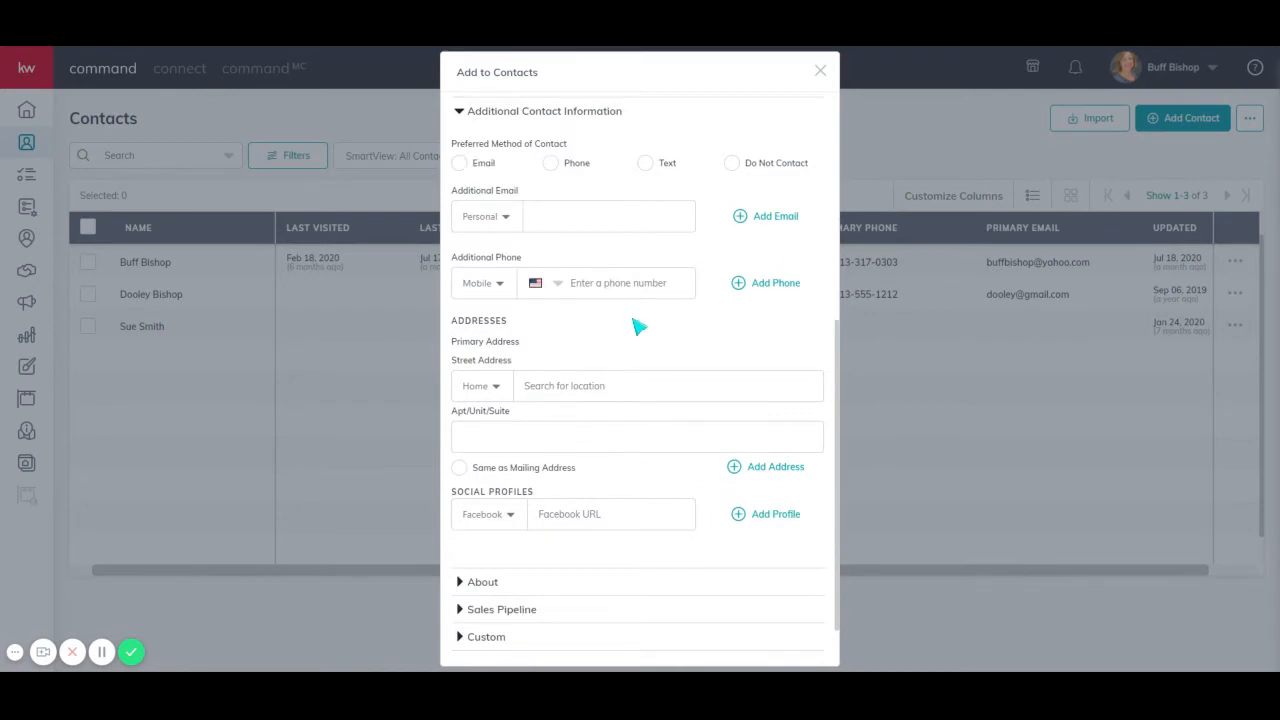
pyautogui.click(588, 394)
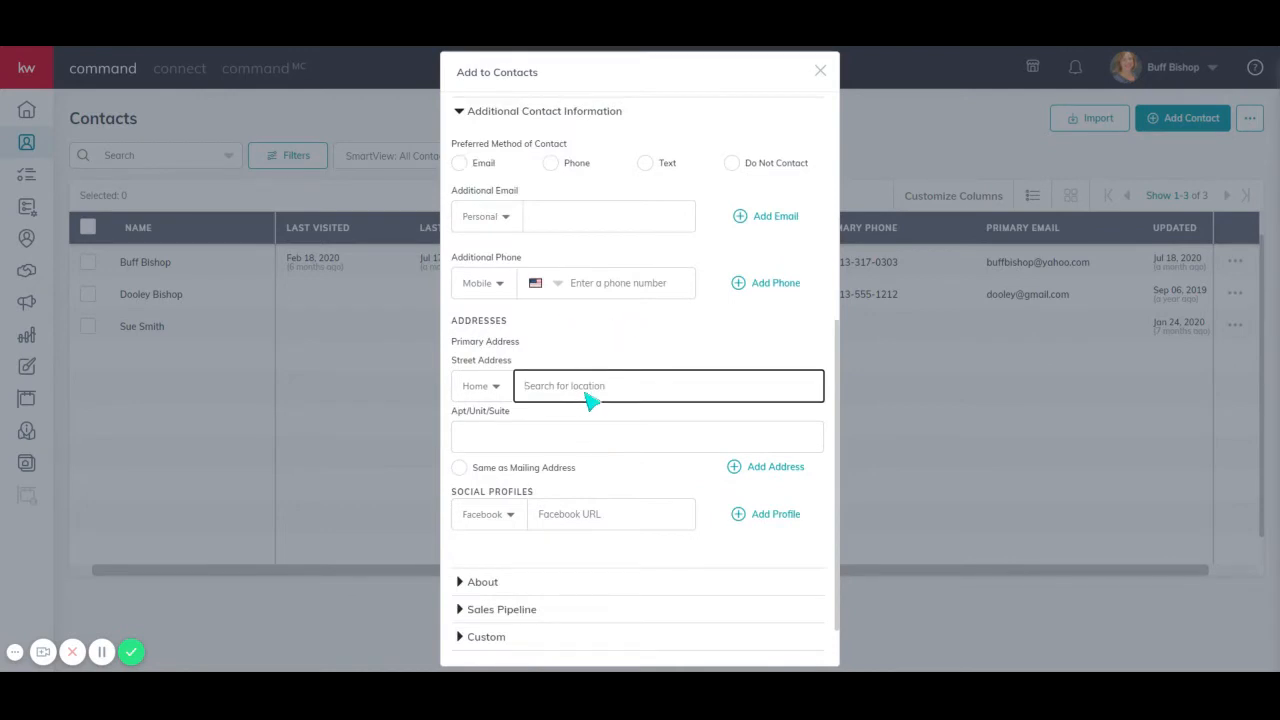
pyautogui.write('123 elm')
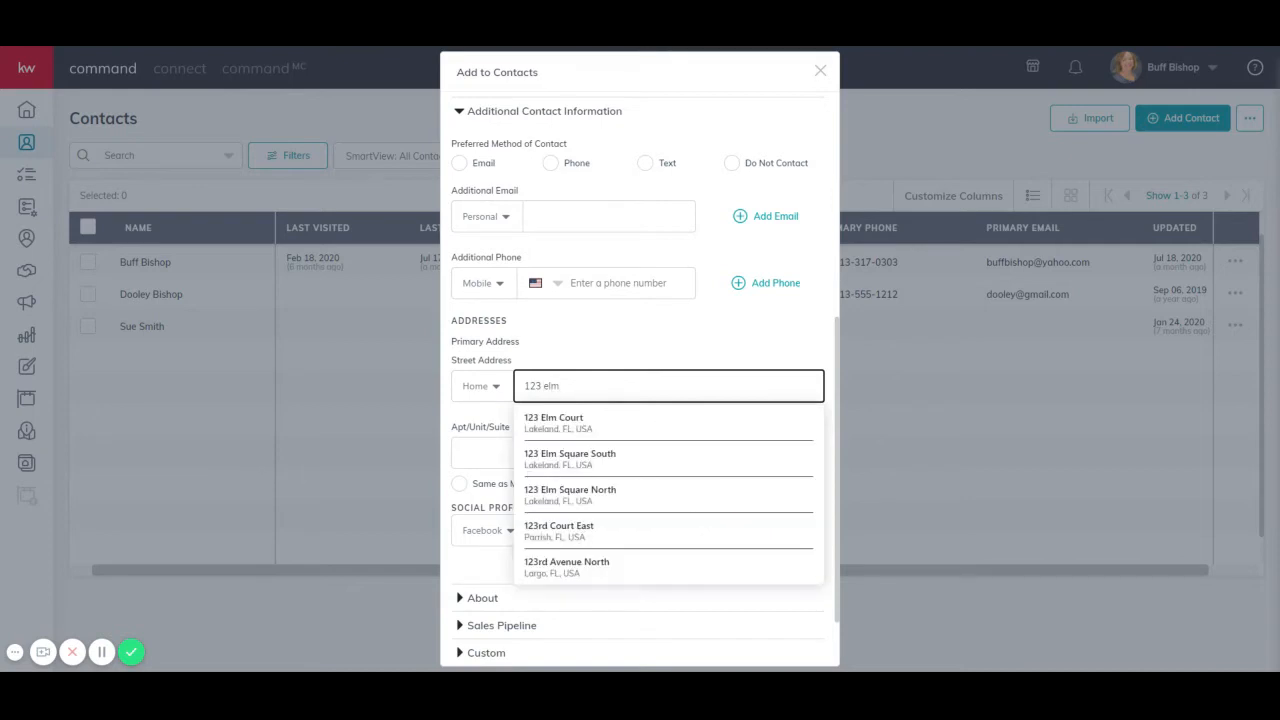
pyautogui.click(606, 432)
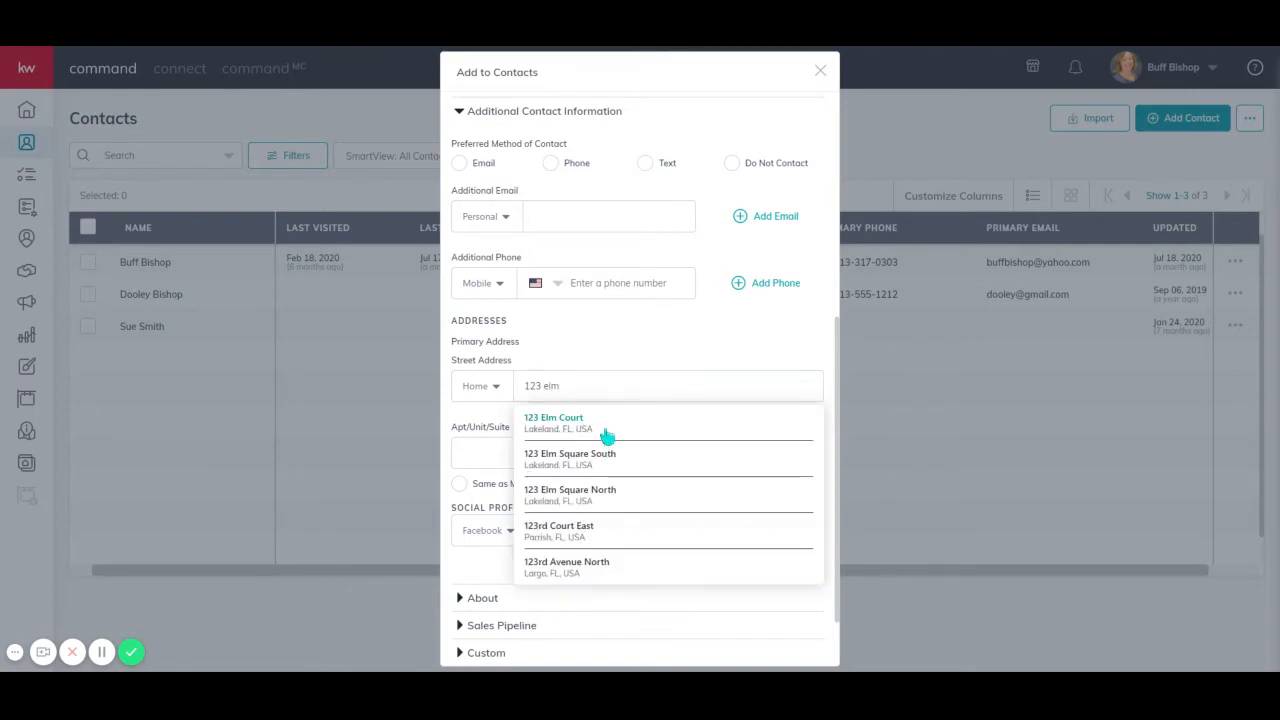
pyautogui.click(459, 468)
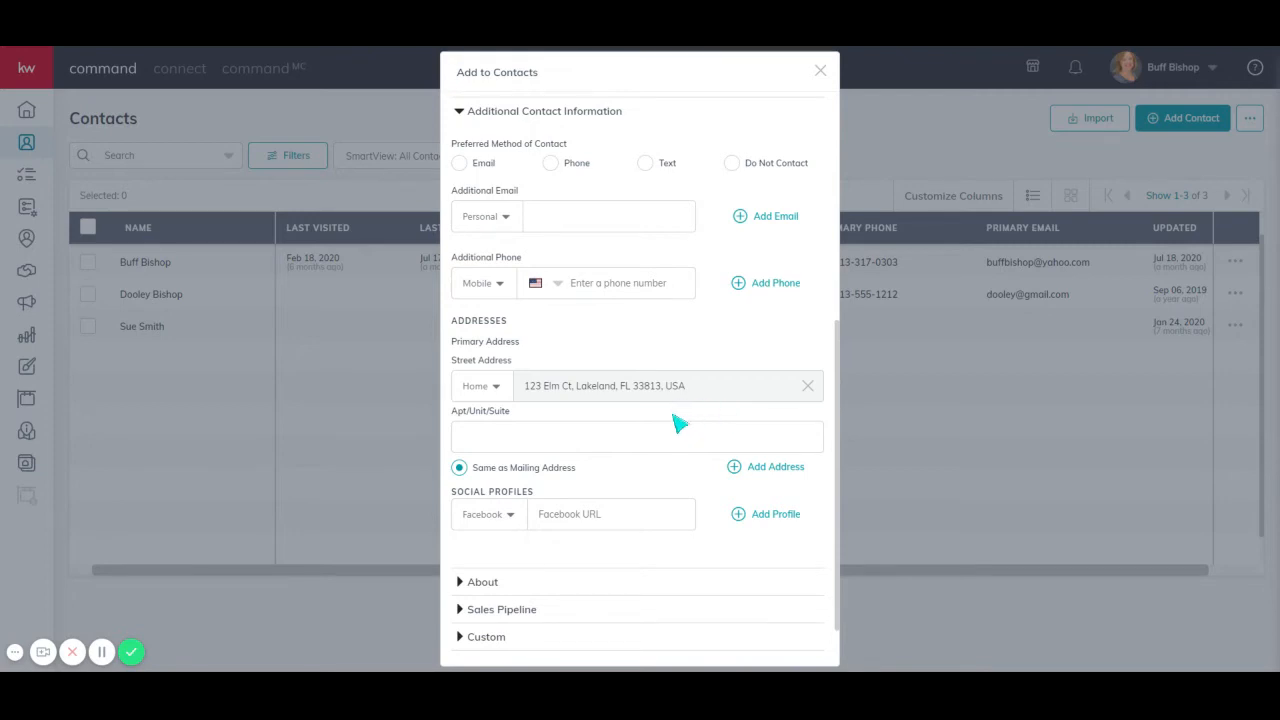
# - Expand the About section and examine its fields for legal name, description, dates, relationships and work
pyautogui.scroll(-1, 676, 424)
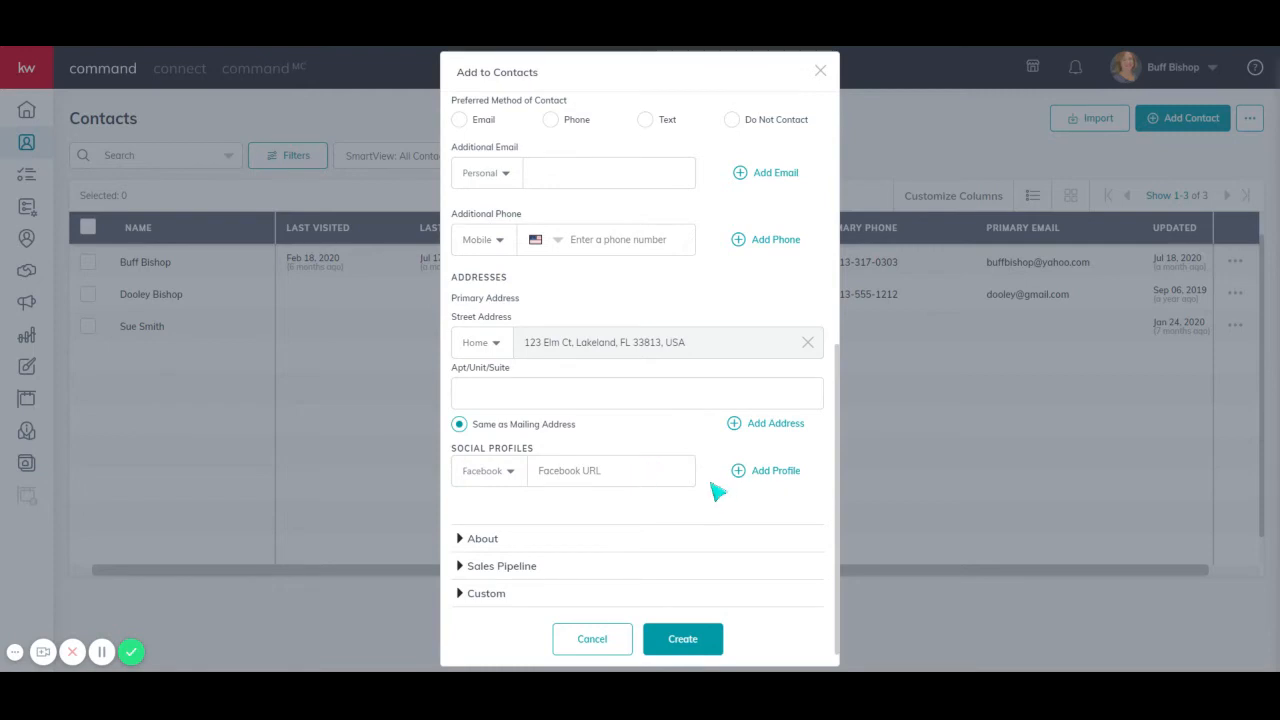
pyautogui.click(592, 542)
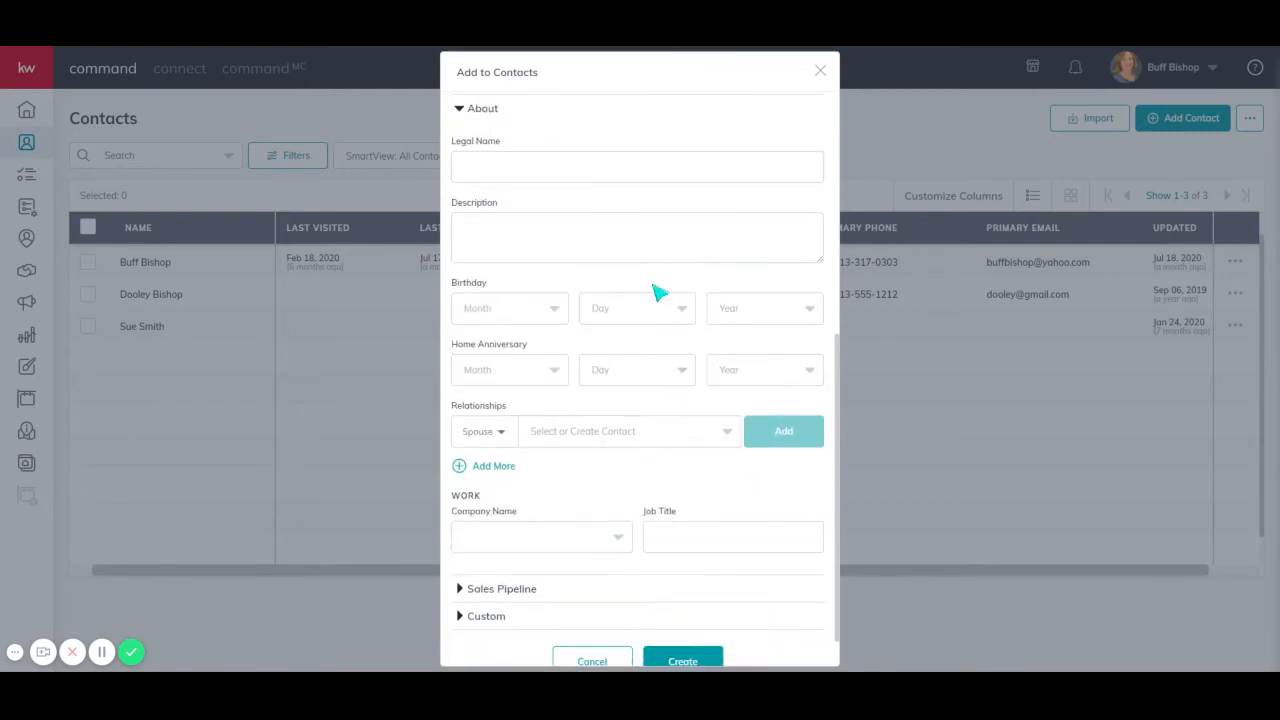
pyautogui.click(612, 174)
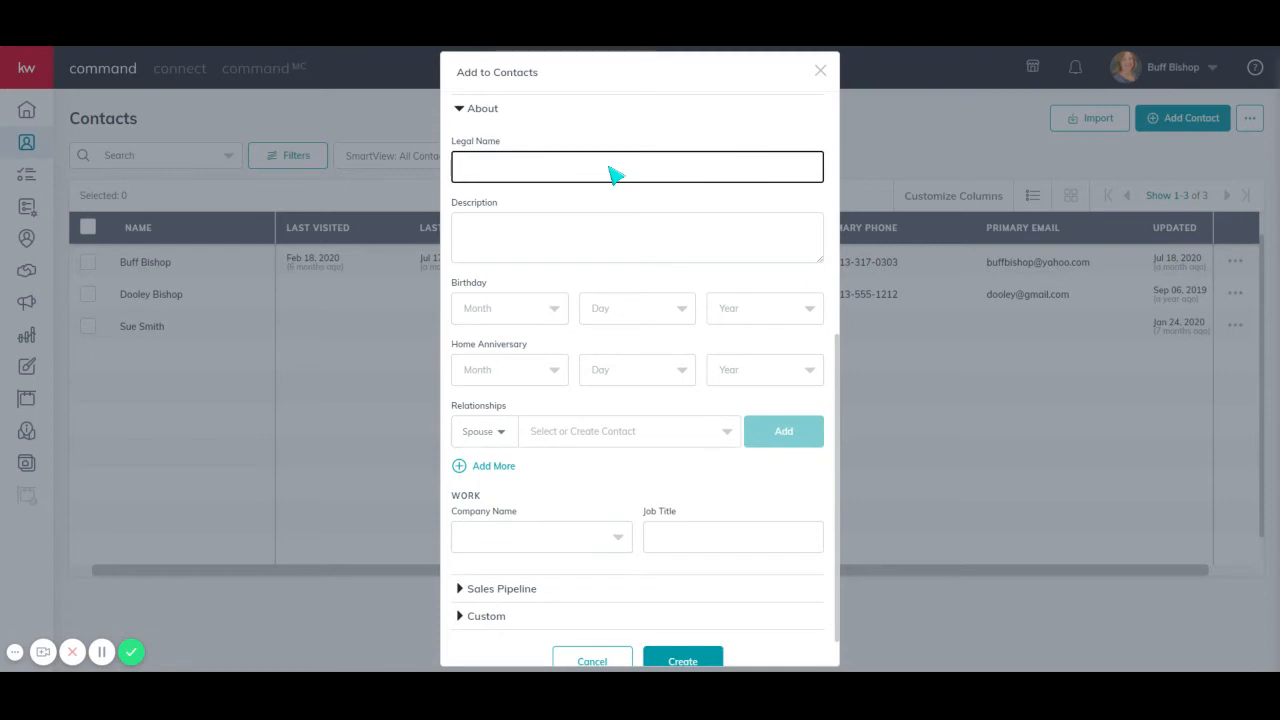
pyautogui.click(617, 243)
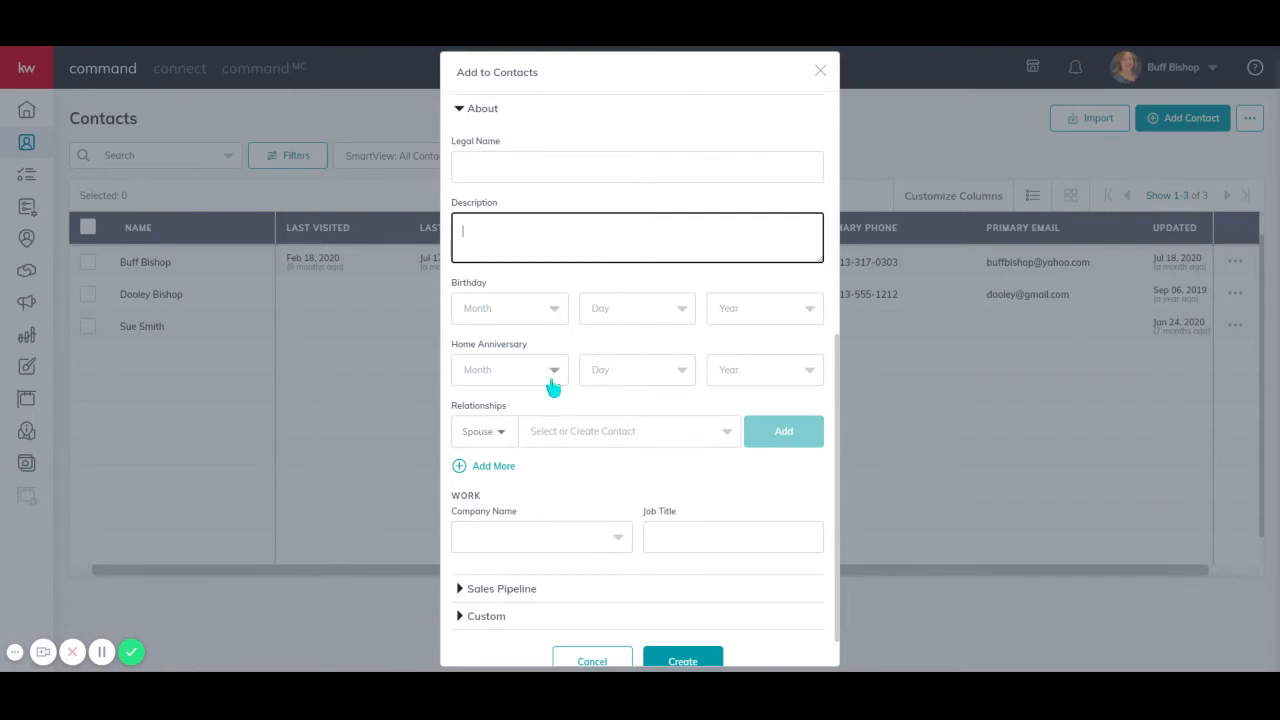
pyautogui.click(575, 440)
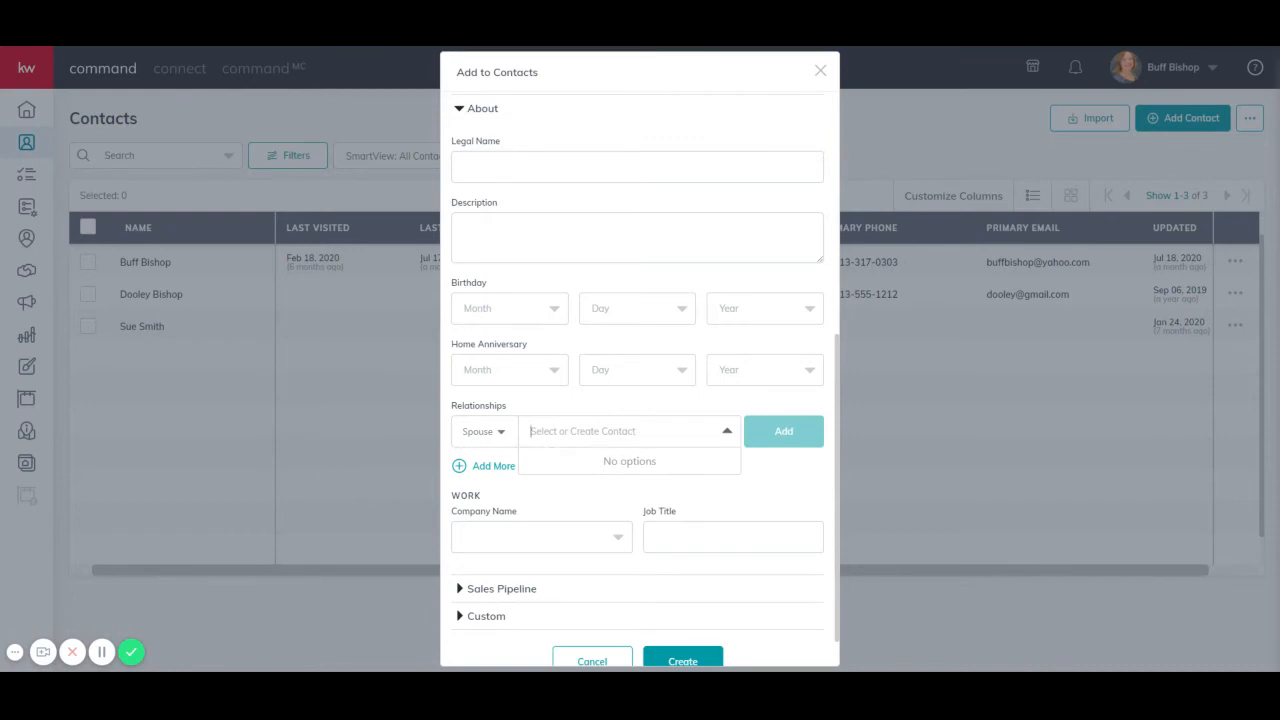
pyautogui.click(770, 505)
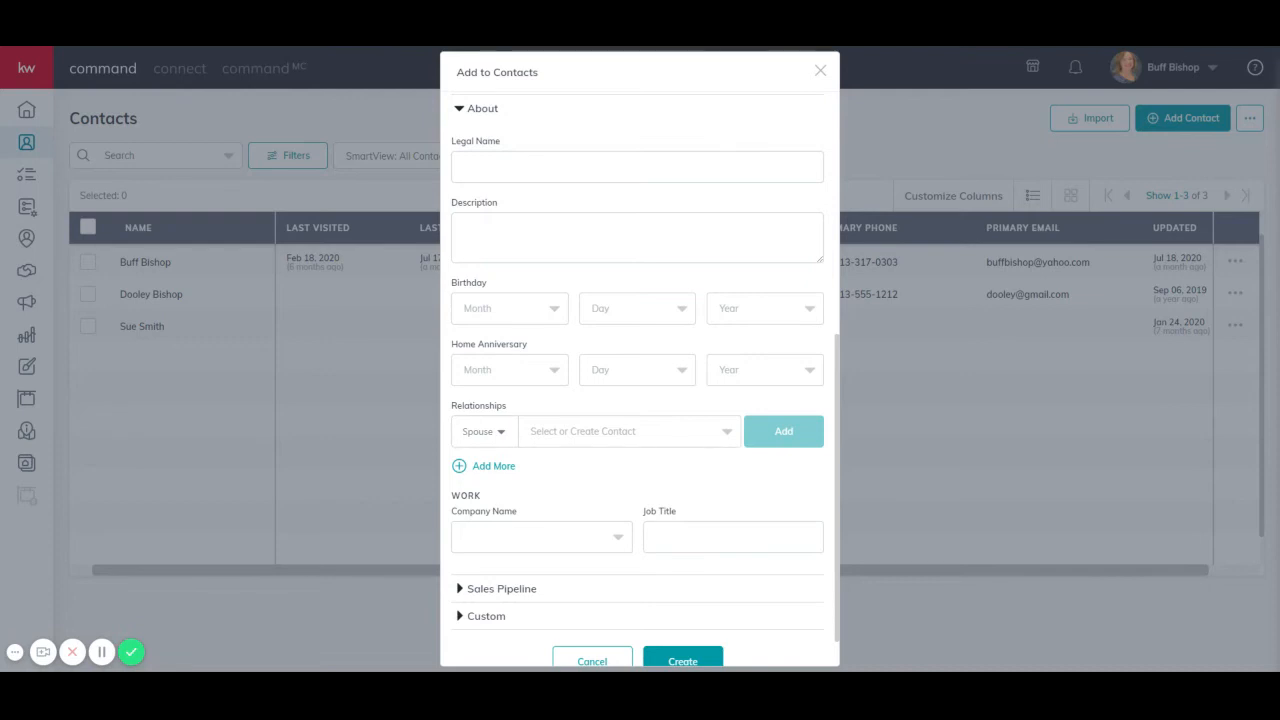
pyautogui.scroll(-1, 514, 566)
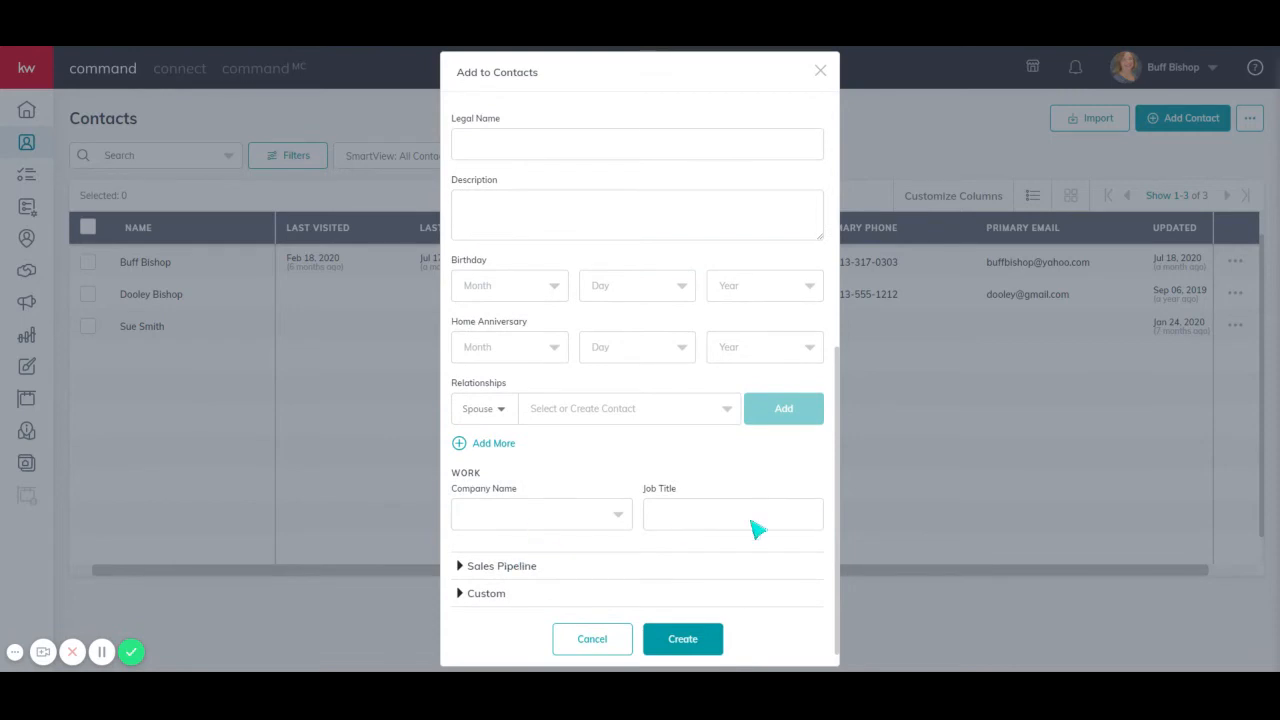
# - Expand the Sales Pipeline section and browse the list of lead sources
pyautogui.click(681, 567)
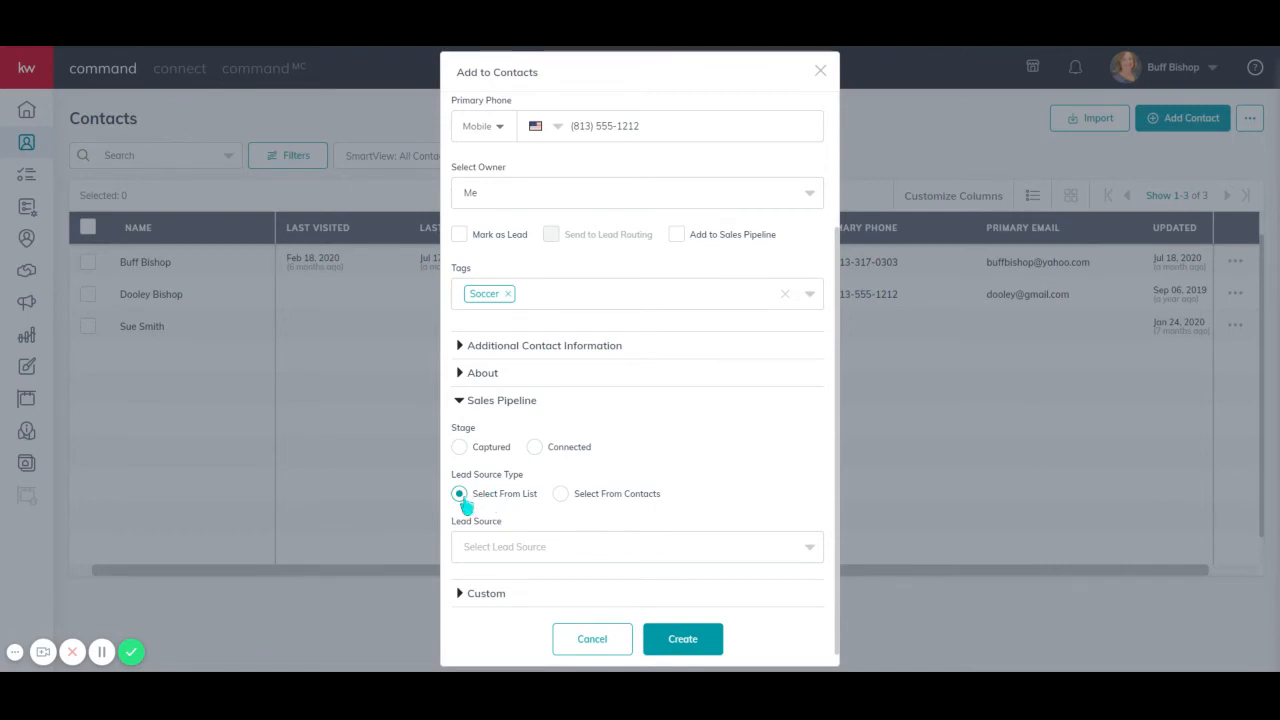
pyautogui.click(512, 546)
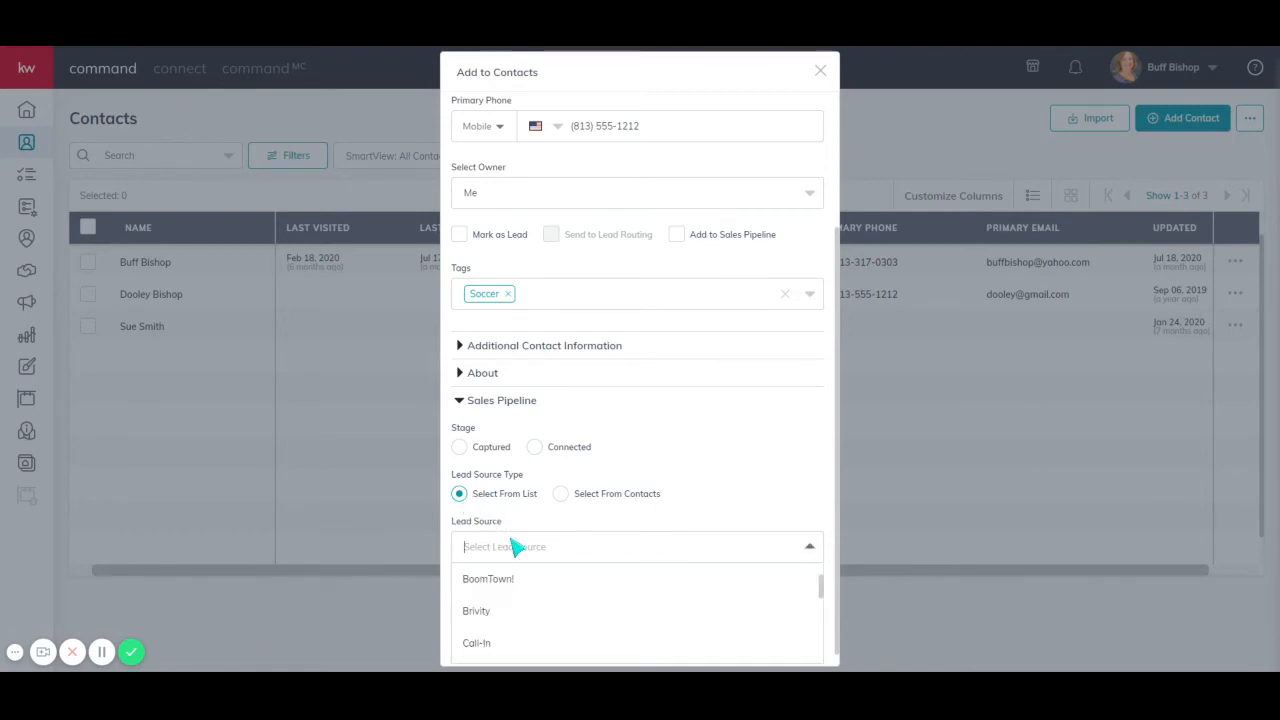
pyautogui.scroll(-5, 534, 610)
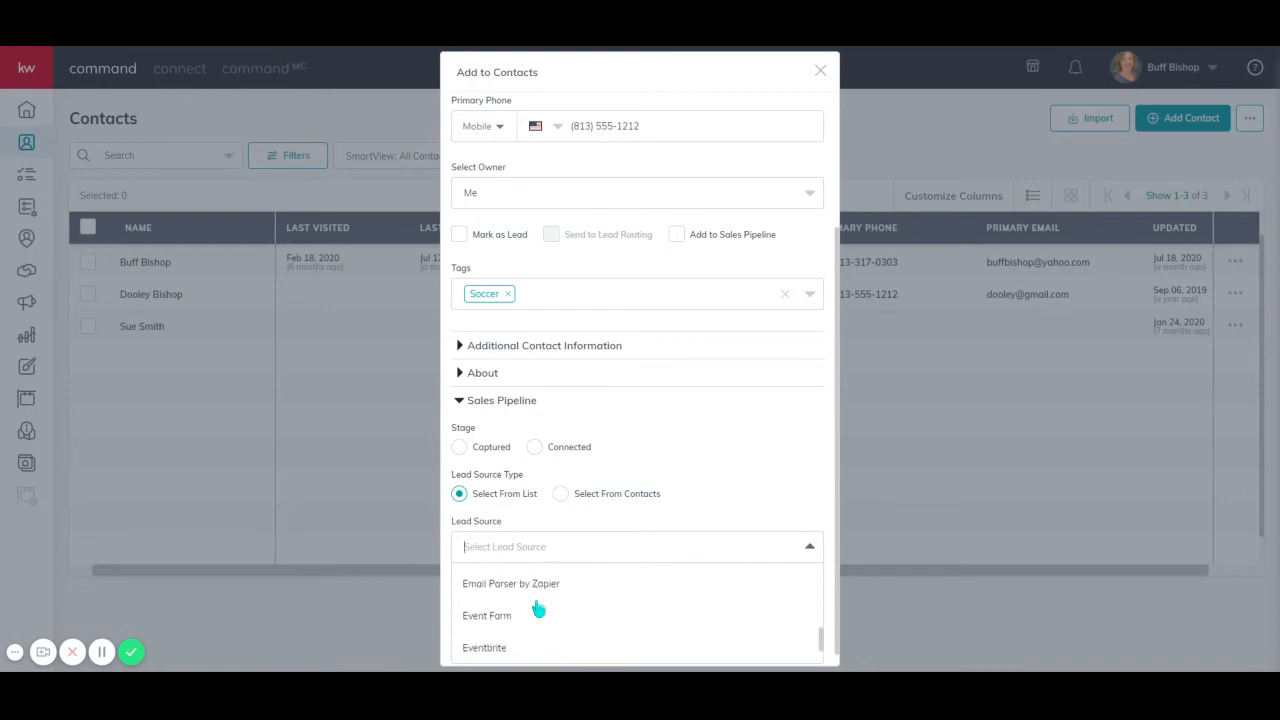
pyautogui.click(680, 462)
# - Switch the lead source type to Select From Contacts and choose an existing contact as the lead contact
pyautogui.click(561, 494)
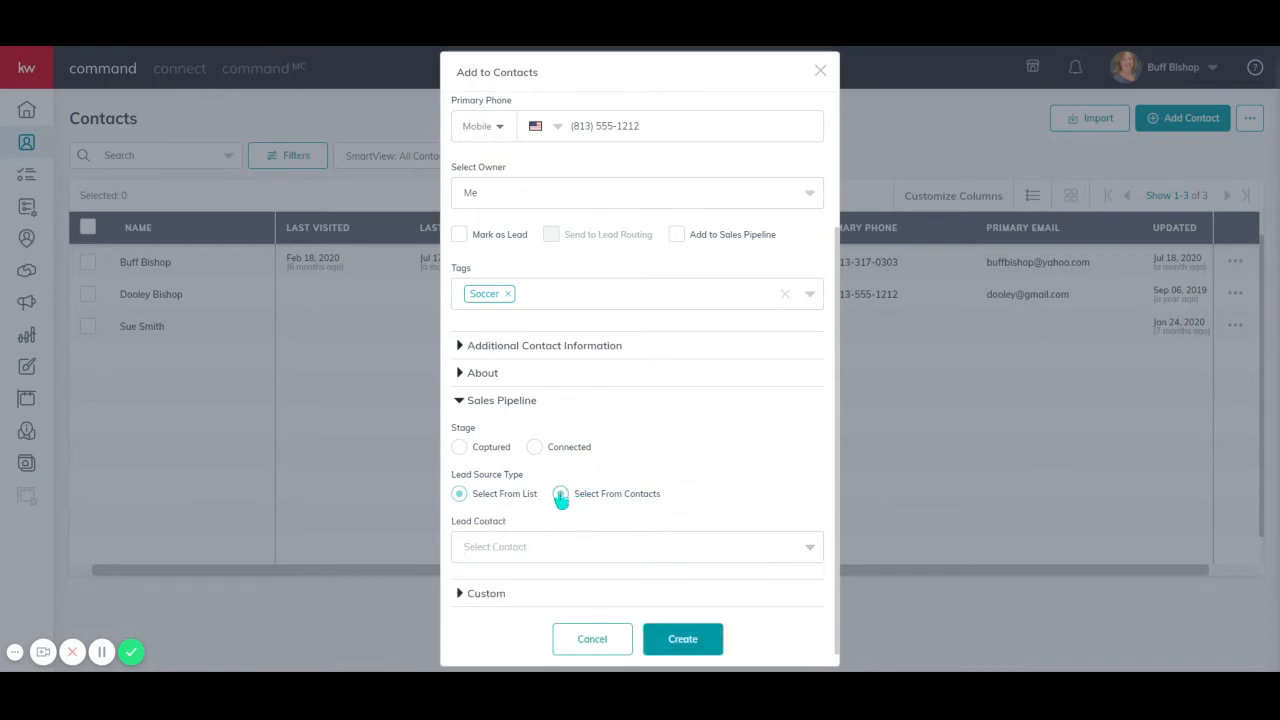
pyautogui.click(588, 558)
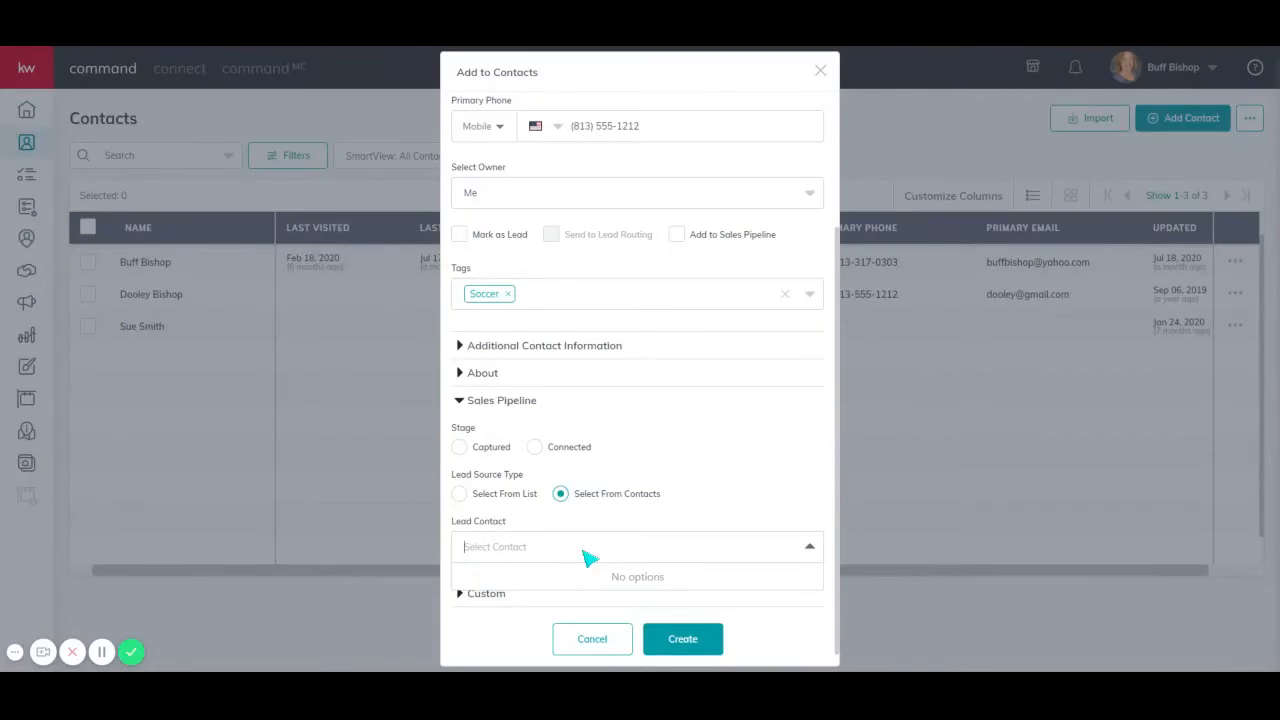
pyautogui.write('bu')
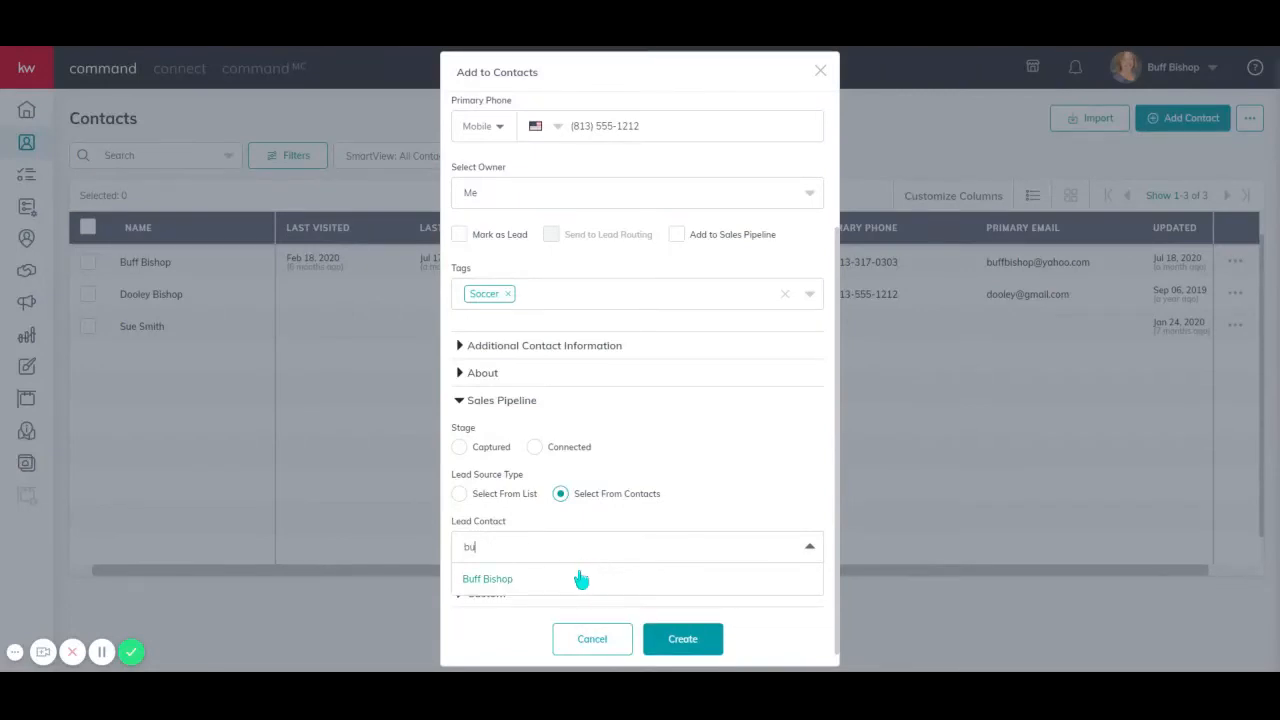
pyautogui.click(581, 580)
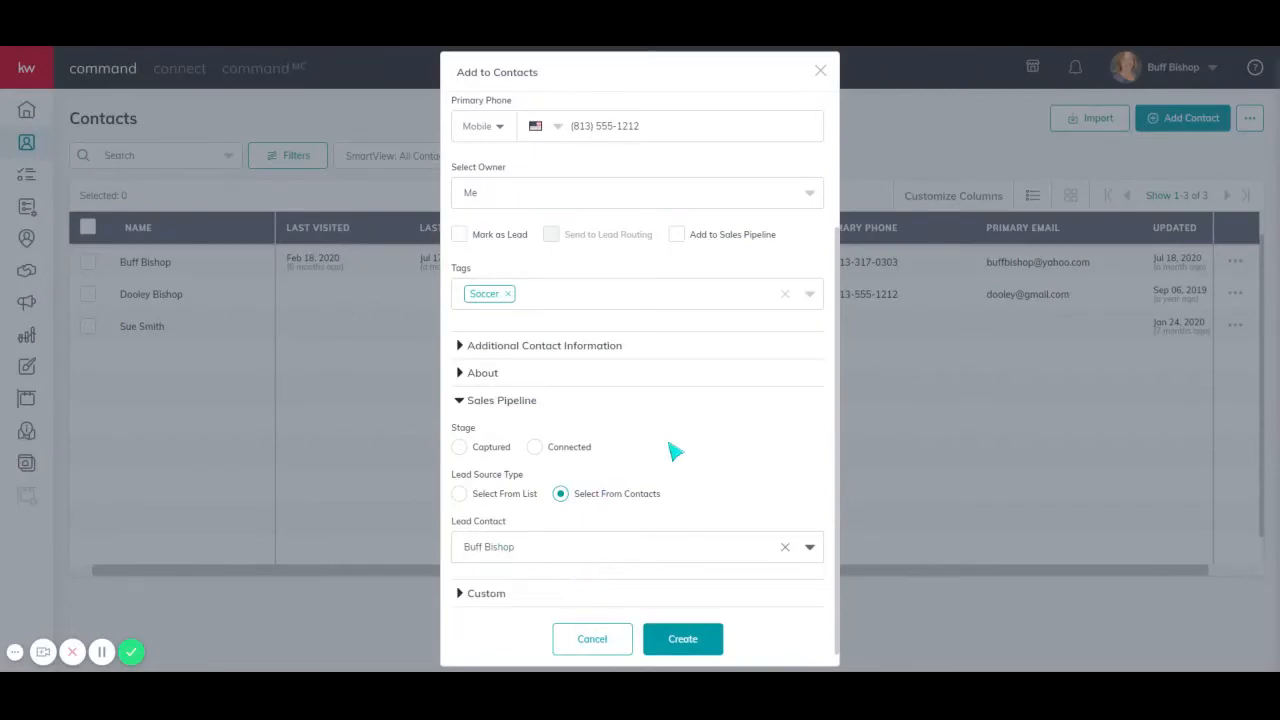
# - Expand the Custom section and create the new contact
pyautogui.click(585, 601)
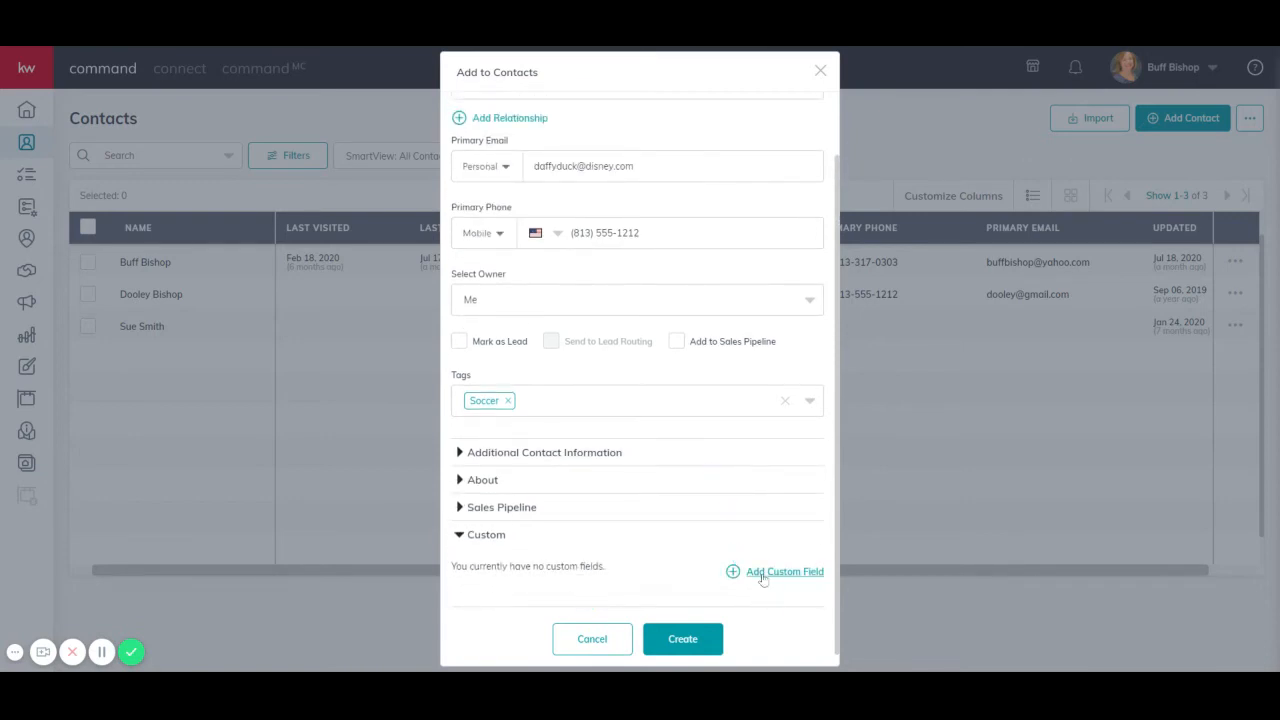
pyautogui.click(686, 640)
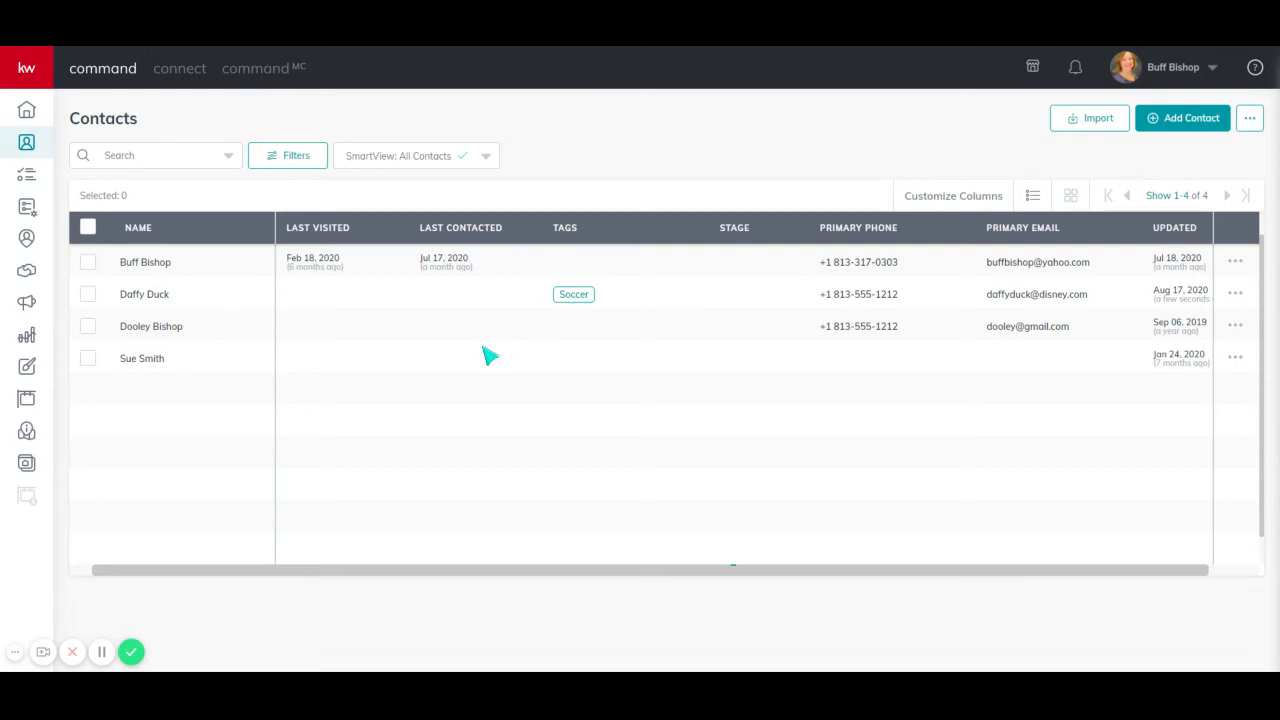
# - Select all four contacts and bulk-add the Buyer tag to them
pyautogui.click(89, 264)
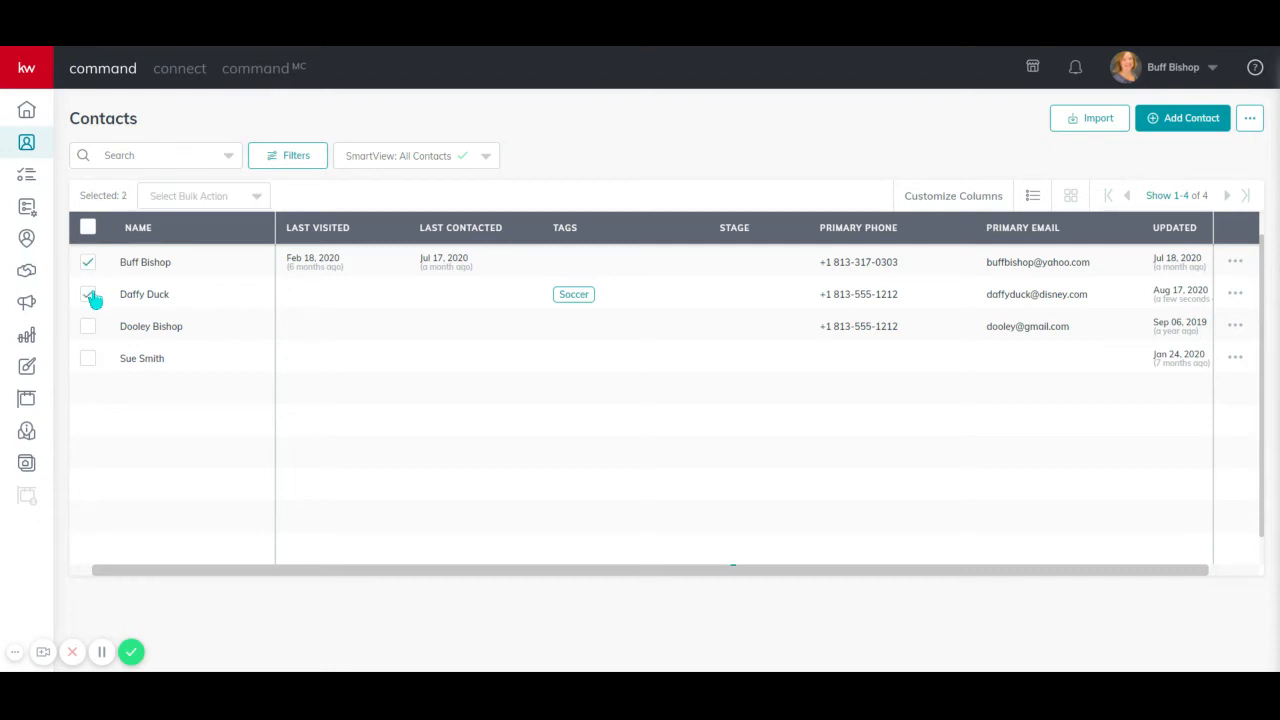
pyautogui.click(88, 328)
pyautogui.click(229, 199)
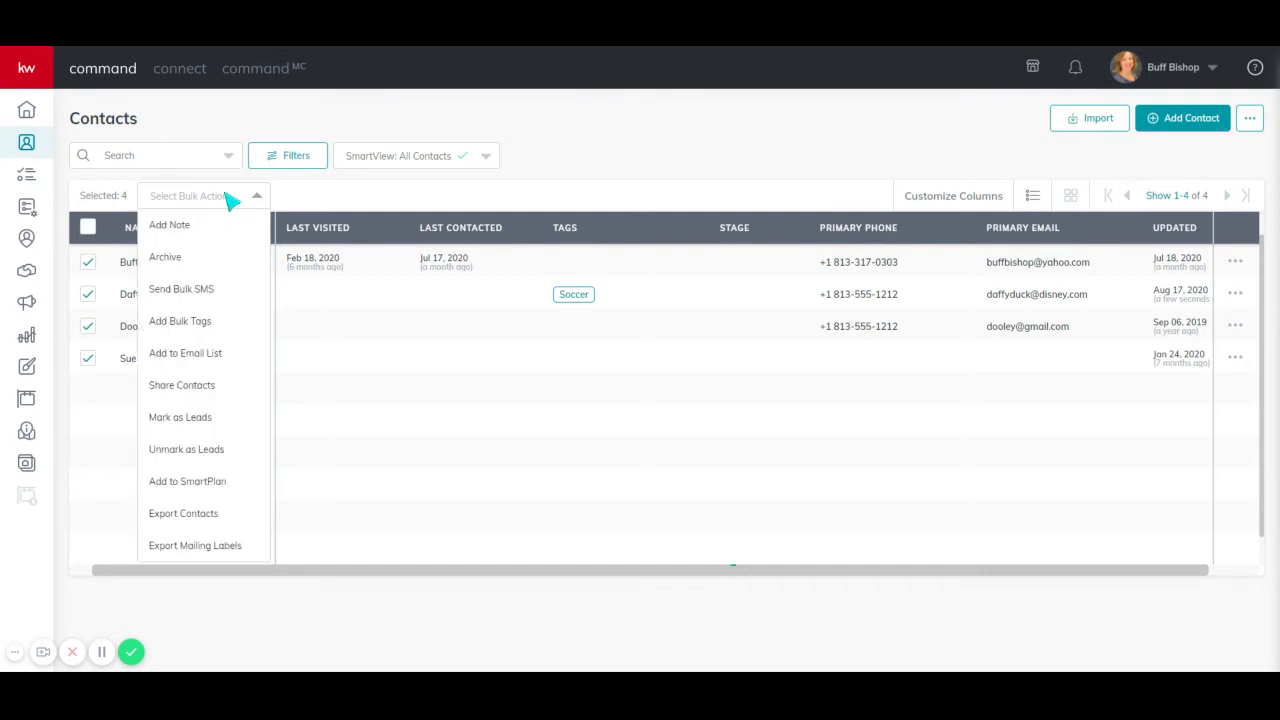
pyautogui.click(193, 326)
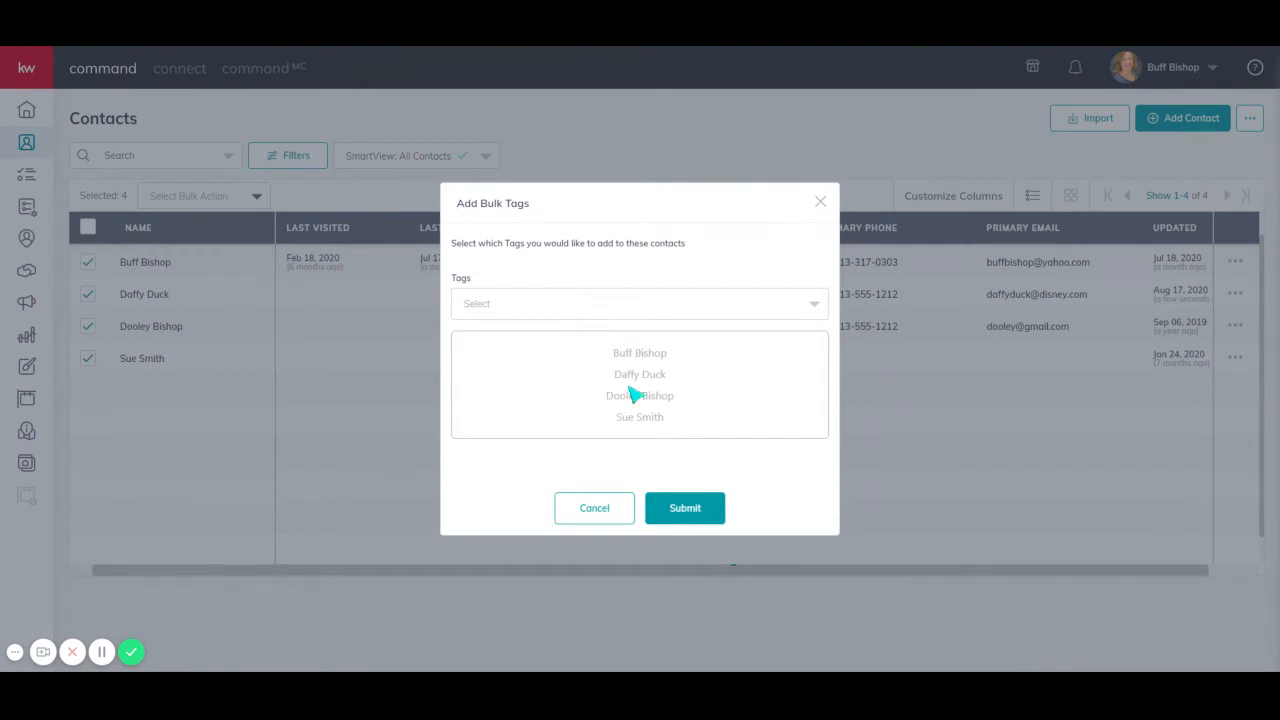
pyautogui.click(632, 310)
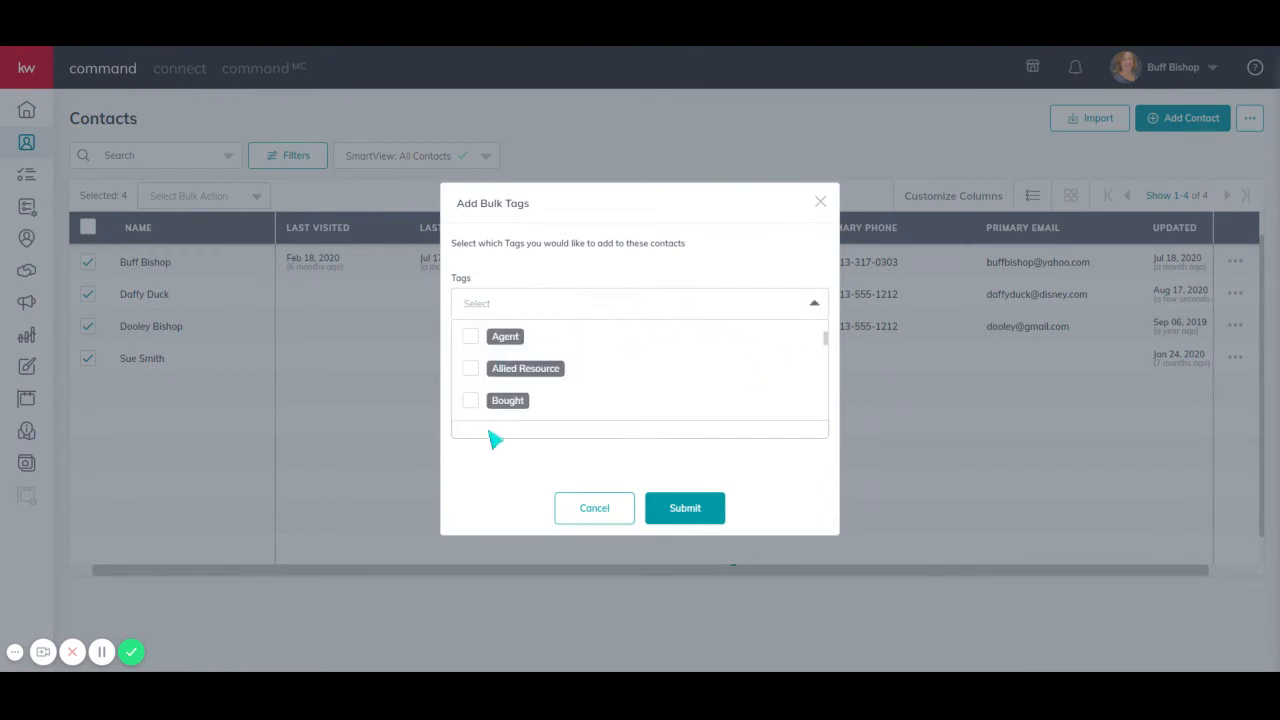
pyautogui.scroll(-1, 490, 400)
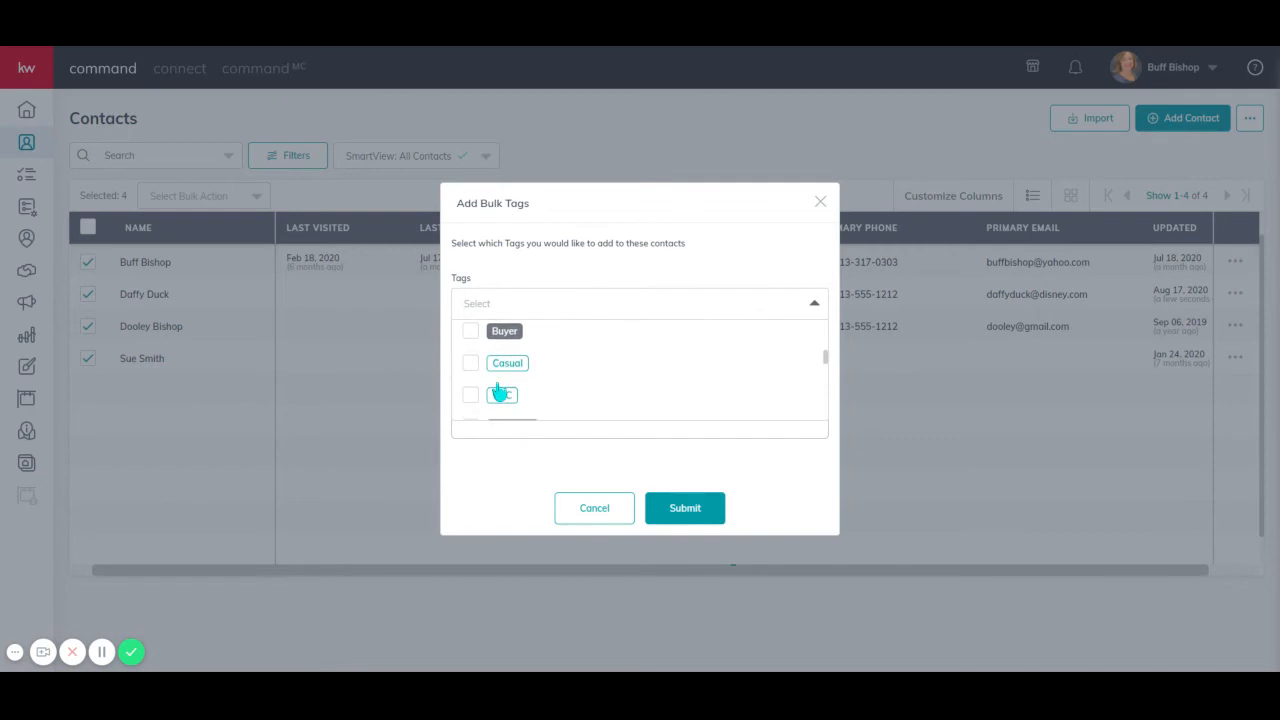
pyautogui.click(471, 335)
pyautogui.click(695, 515)
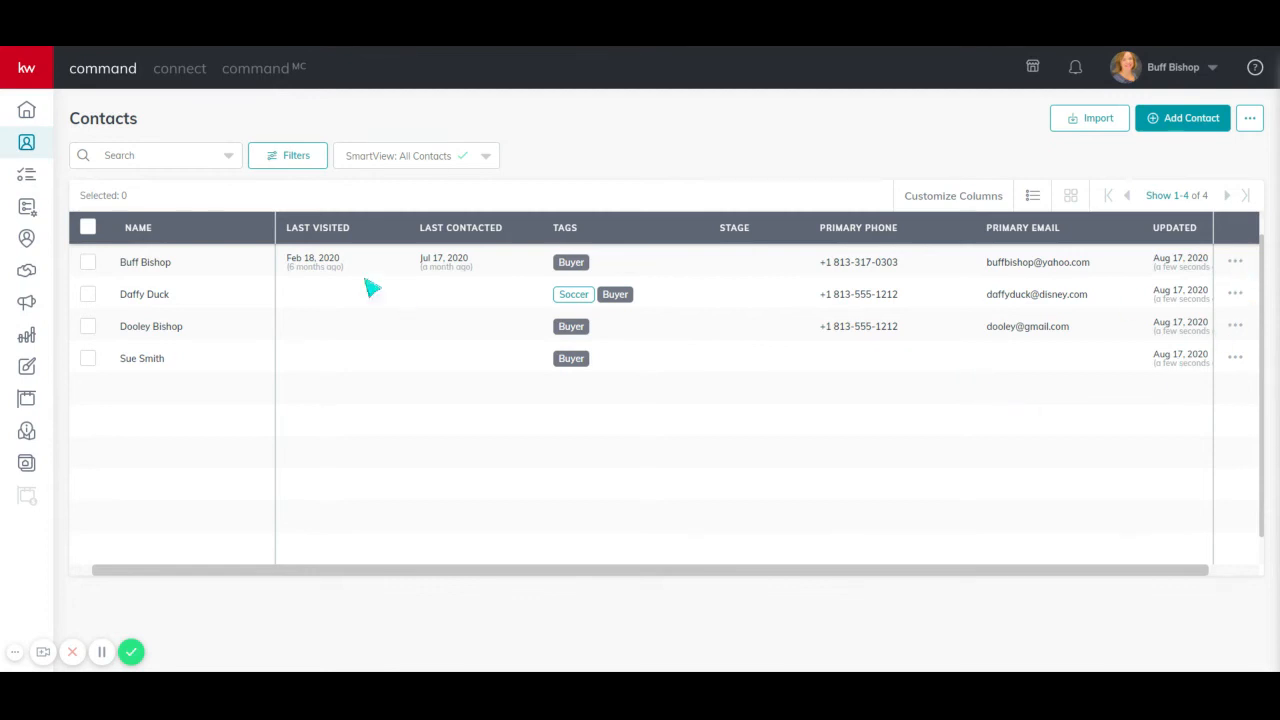
# - Select all contacts and browse the bulk action and single-contact action menus, then clear the selection
pyautogui.click(89, 228)
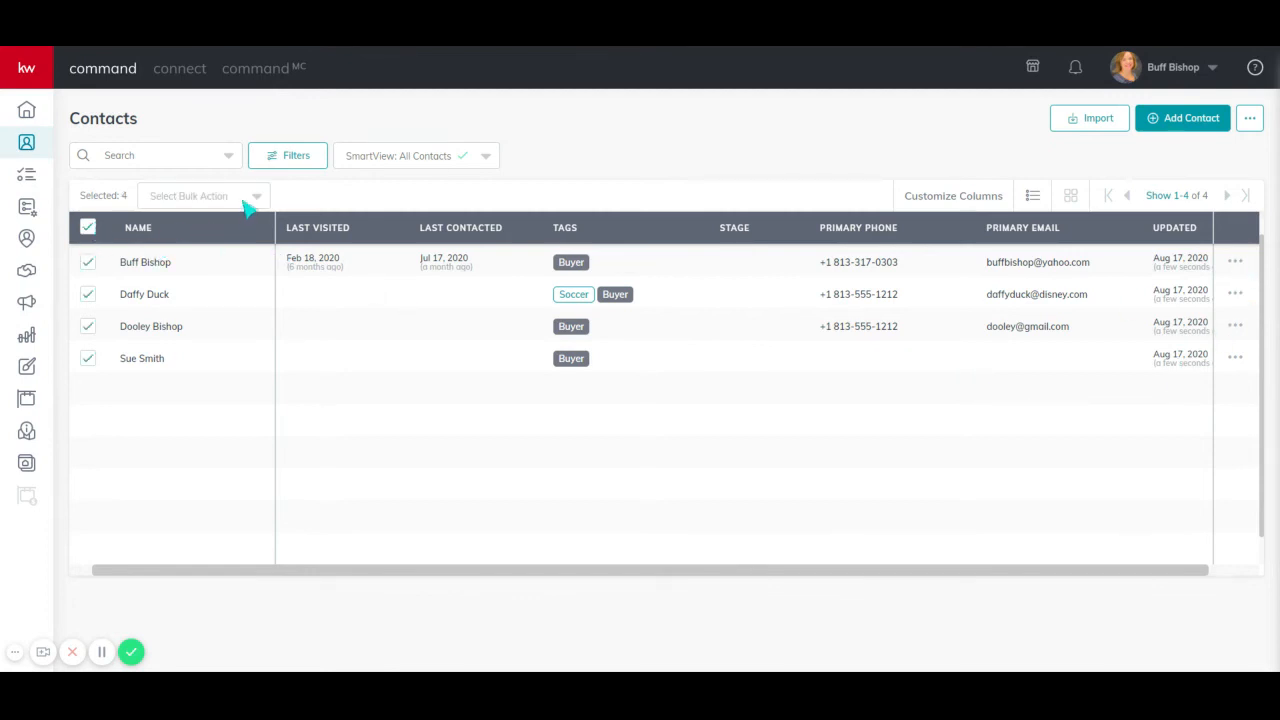
pyautogui.click(247, 205)
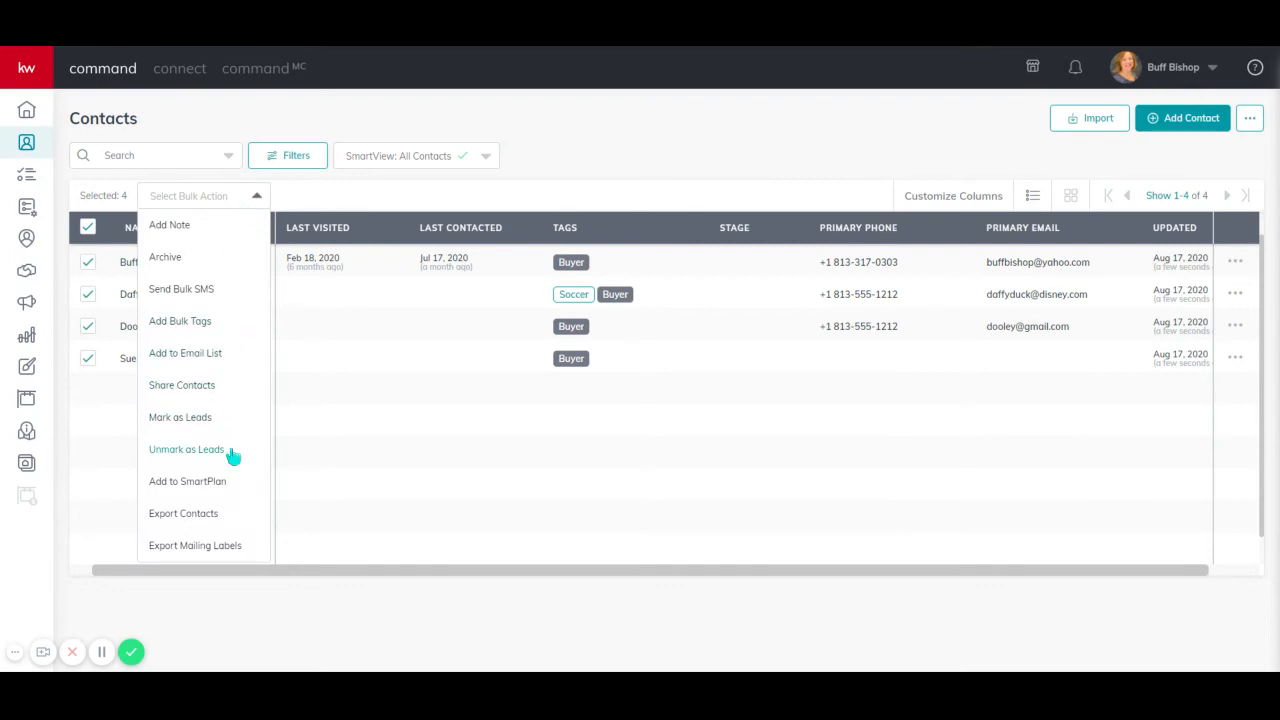
pyautogui.click(723, 140)
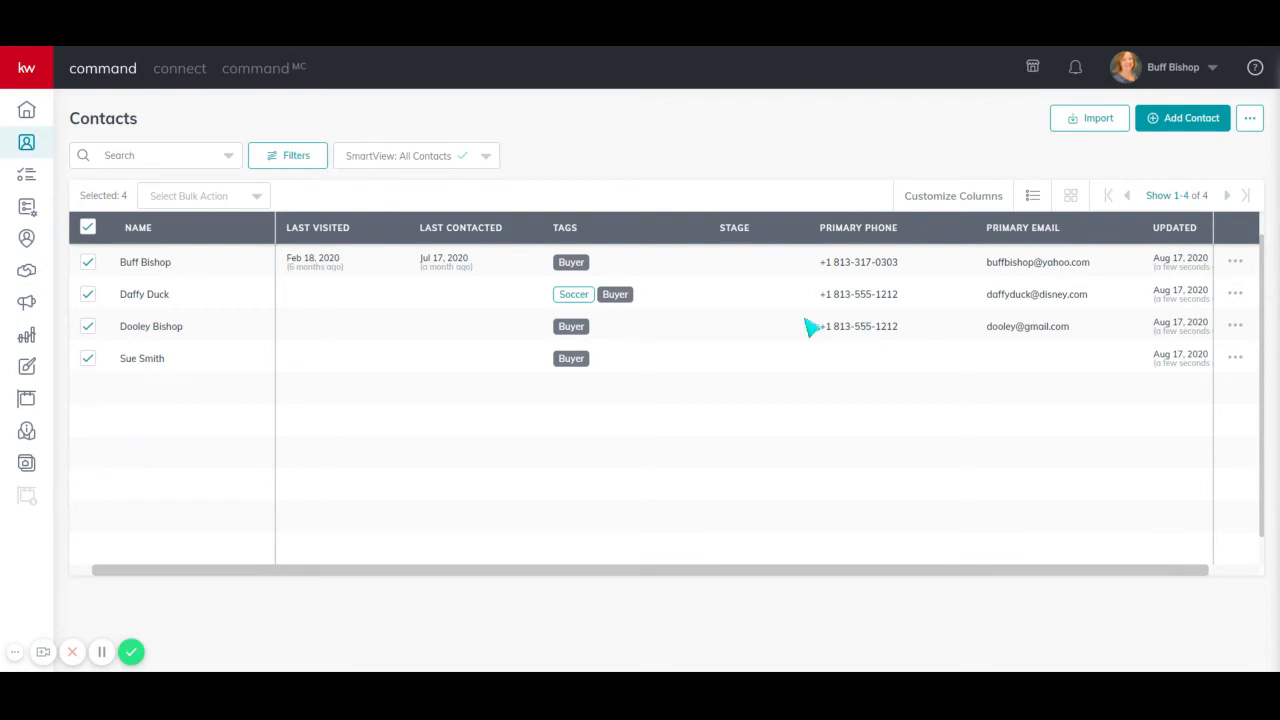
pyautogui.click(1240, 364)
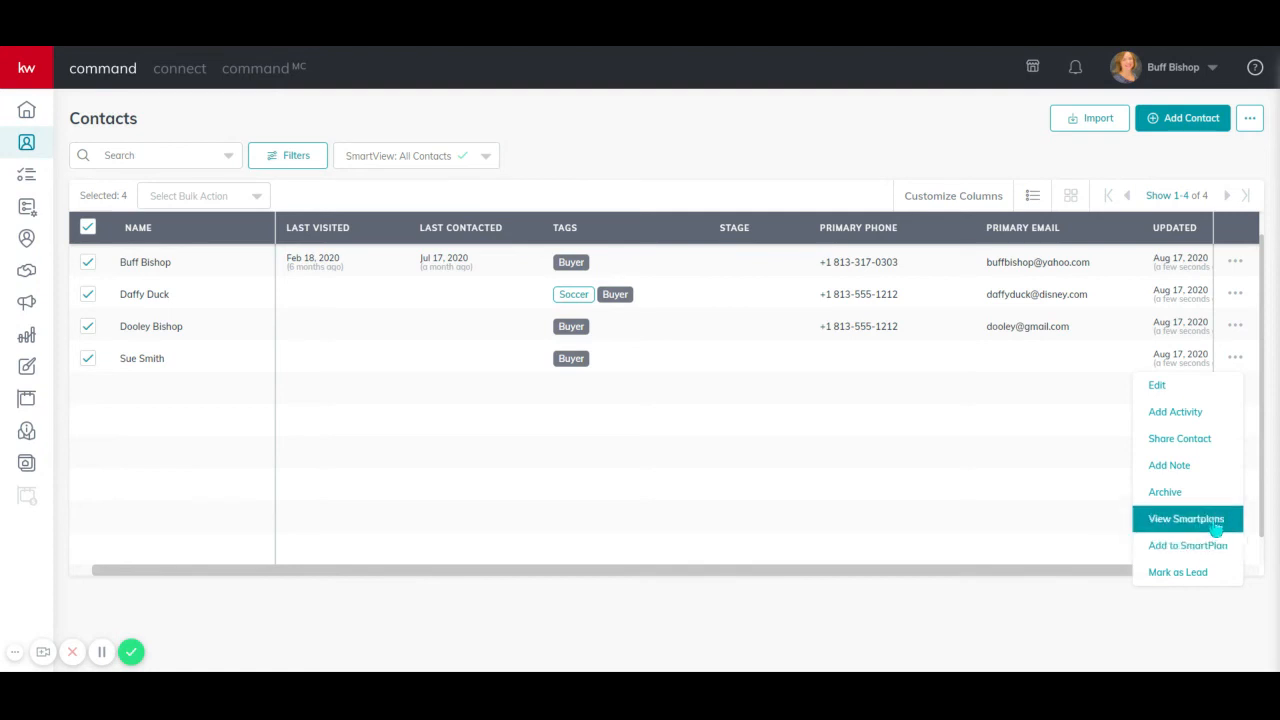
pyautogui.click(677, 166)
pyautogui.click(88, 227)
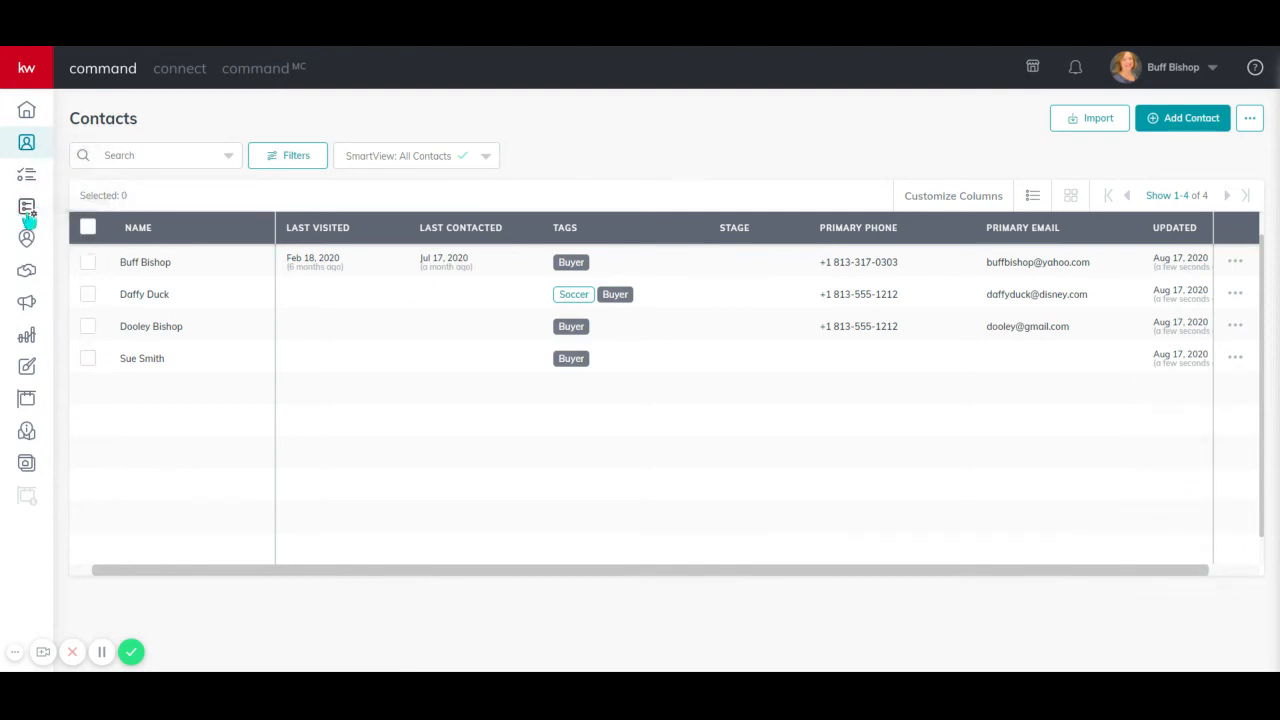
# - Add the Promote My App SmartPlan from the library to My SmartPlans under the name My Promote My App
pyautogui.click(27, 208)
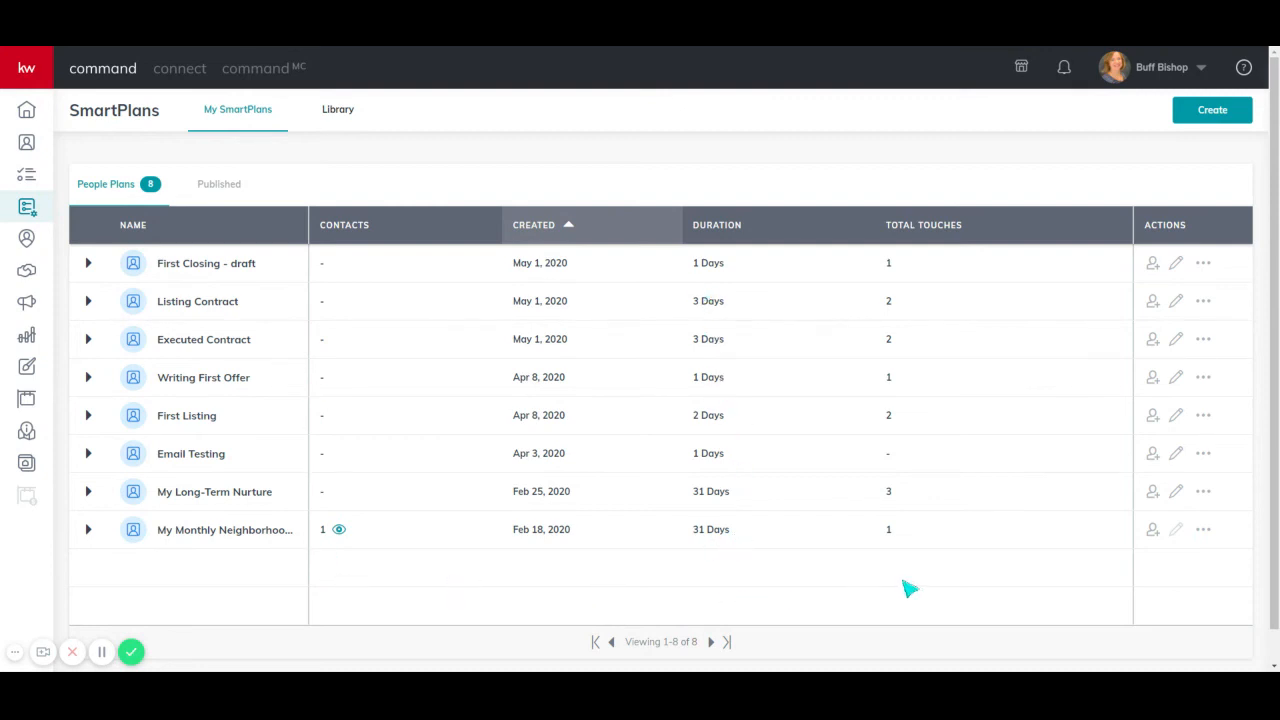
pyautogui.click(343, 113)
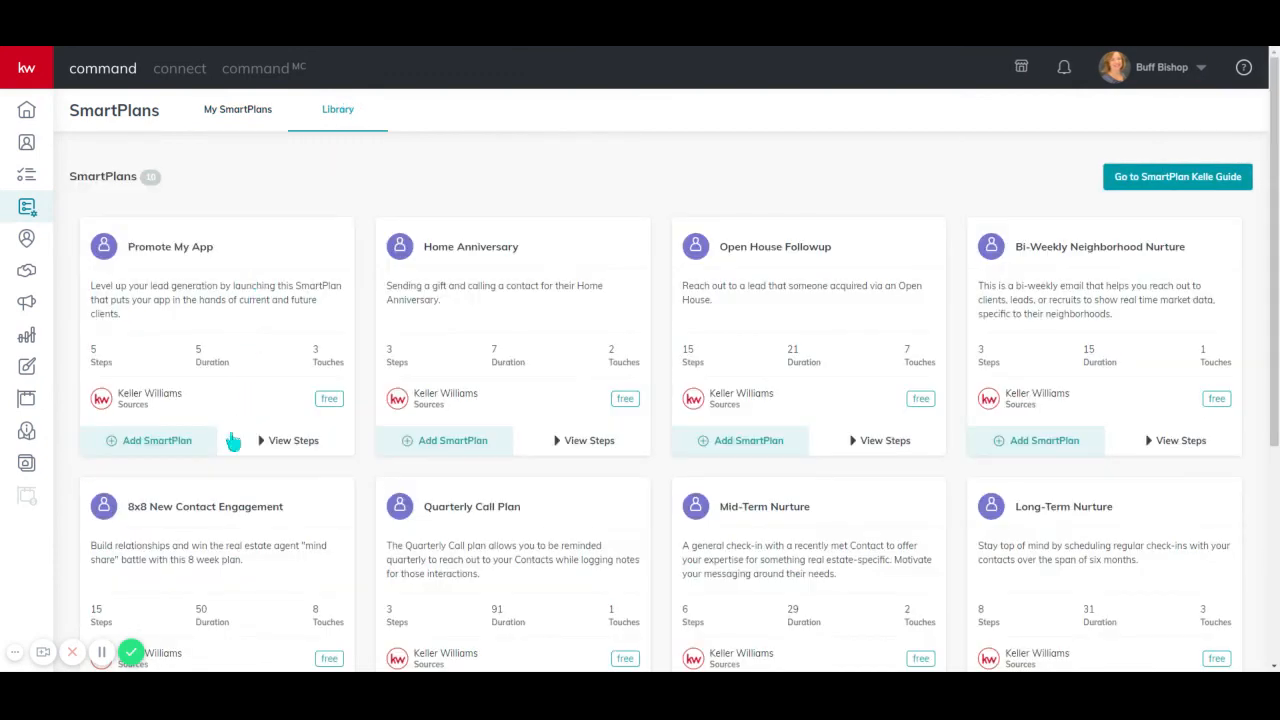
pyautogui.click(296, 447)
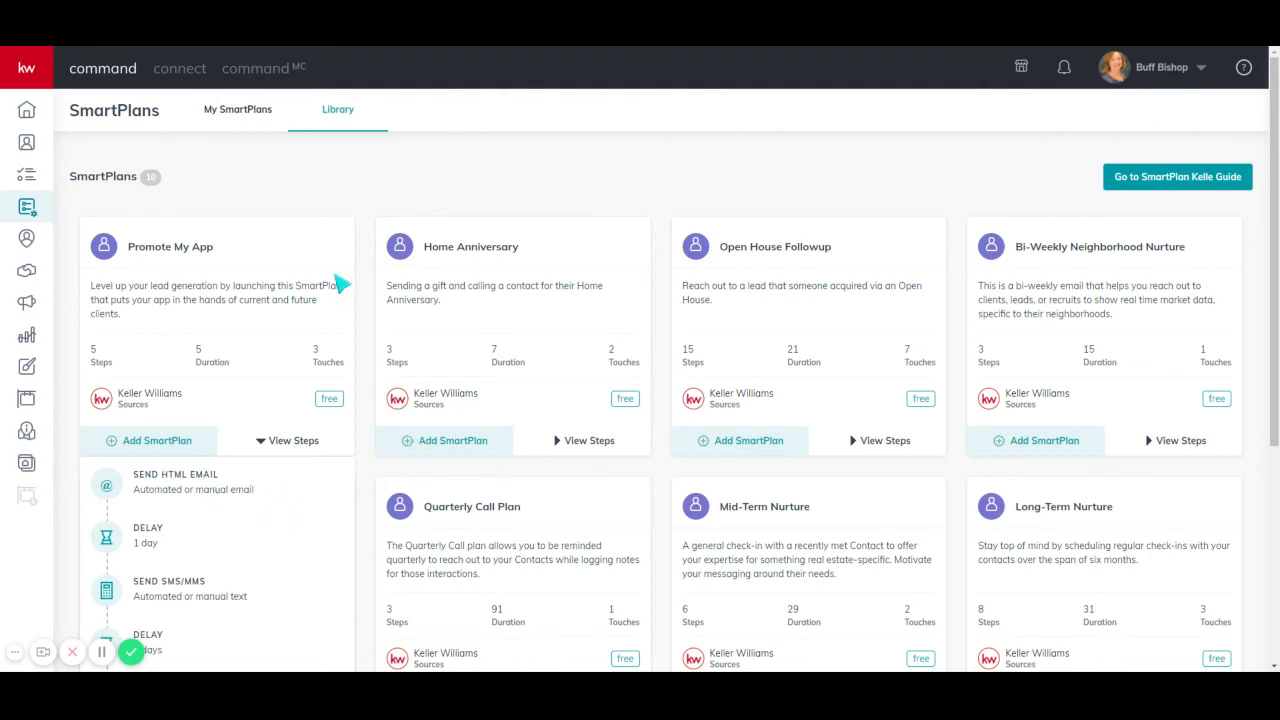
pyautogui.click(166, 449)
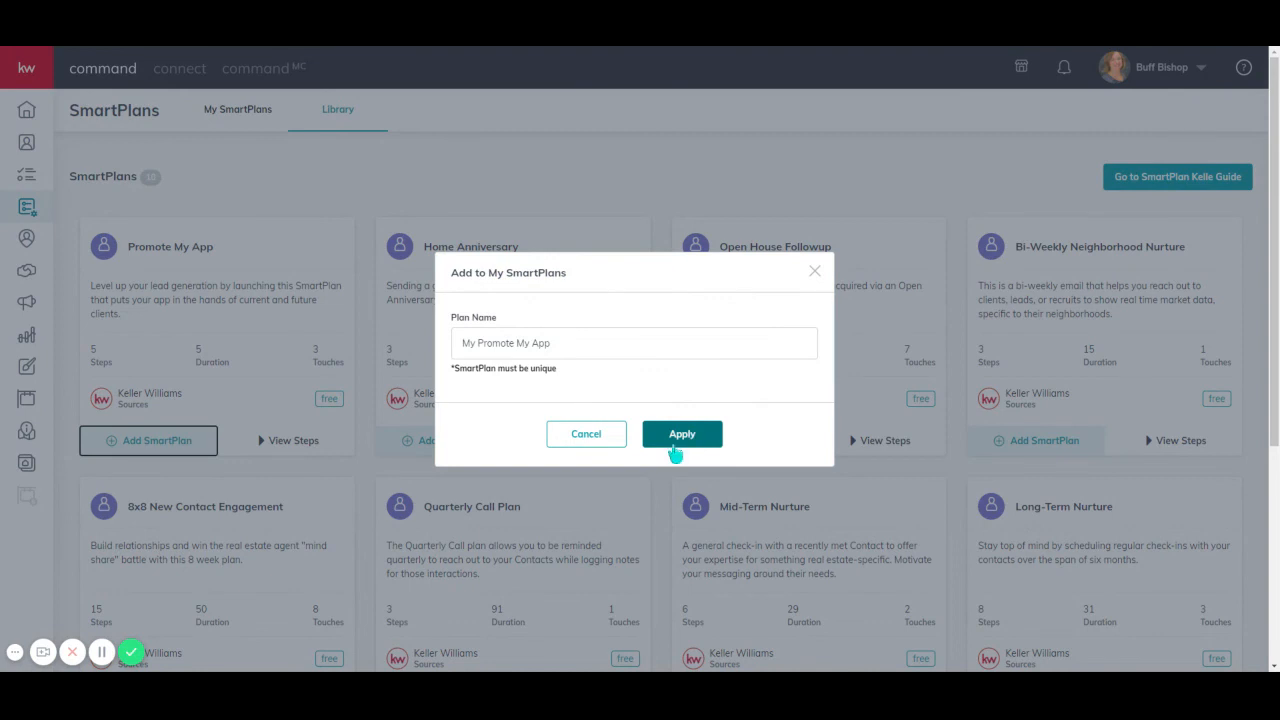
pyautogui.click(680, 440)
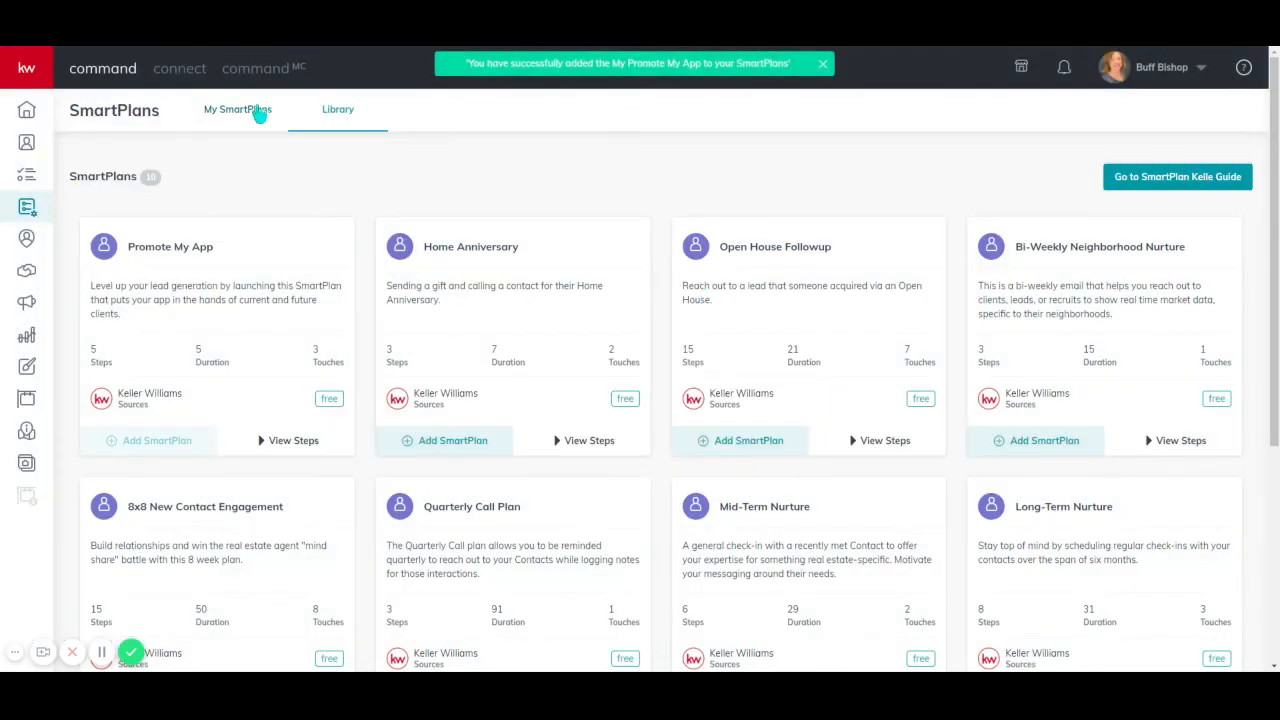
pyautogui.click(255, 120)
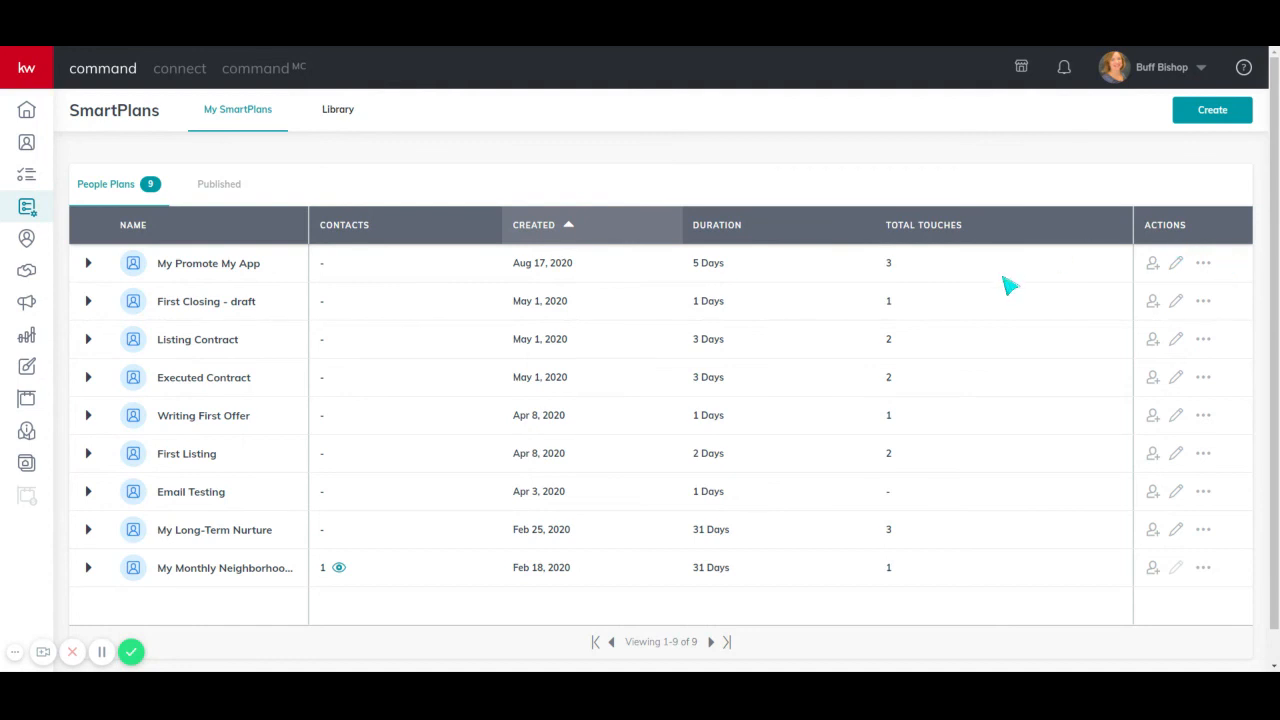
# - Open the add-contacts dialog for My Promote My App and search contacts by name for buyer
pyautogui.click(1153, 266)
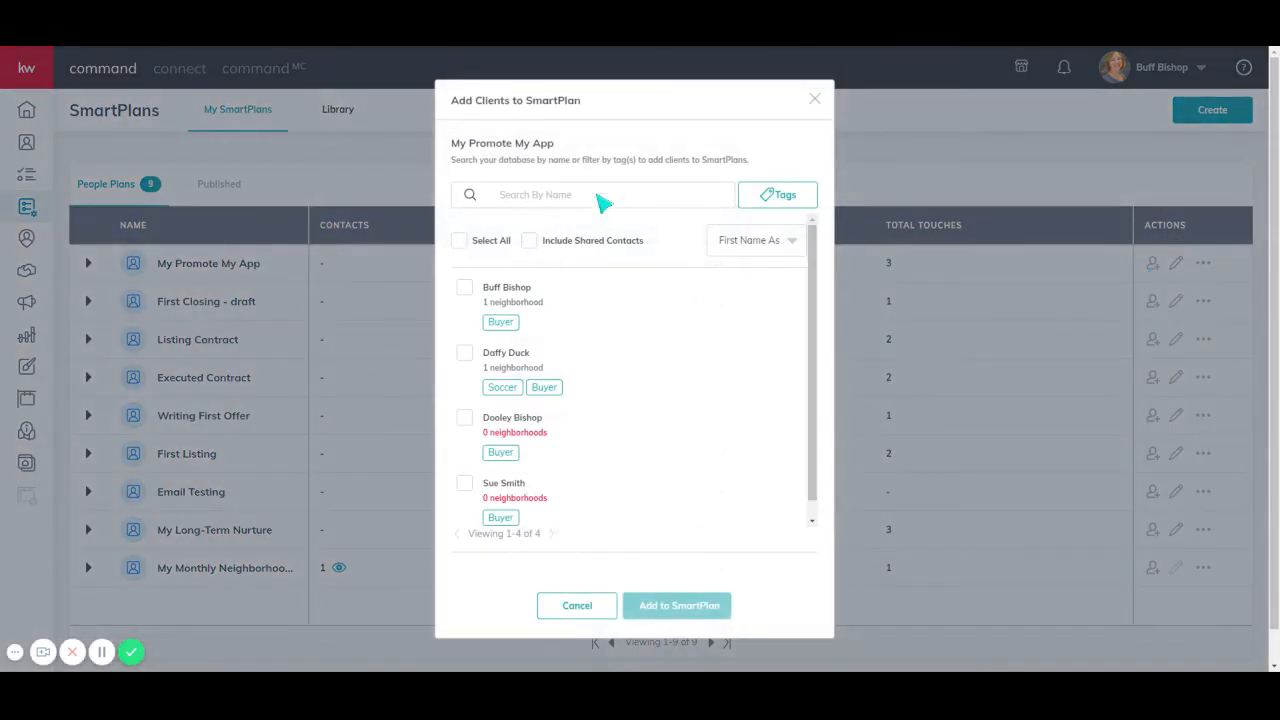
pyautogui.click(600, 199)
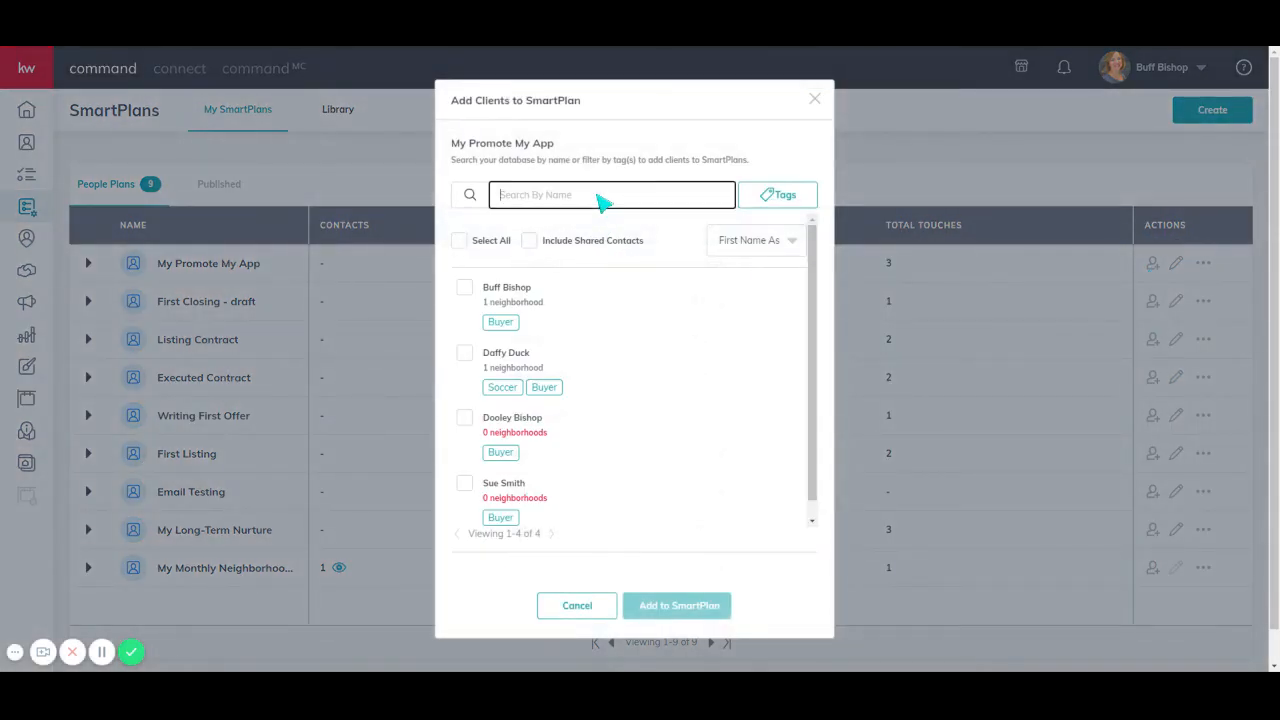
pyautogui.click(782, 198)
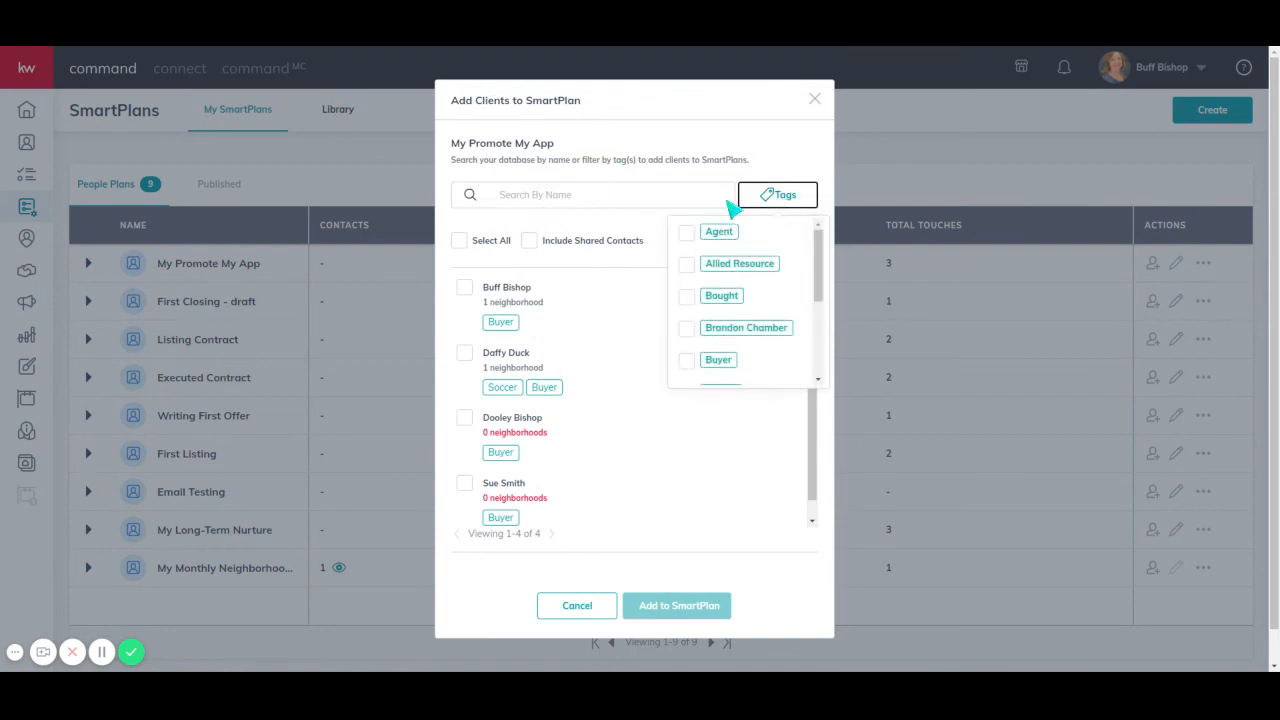
pyautogui.moveTo(820, 278); pyautogui.dragTo(822, 328)
pyautogui.click(663, 206)
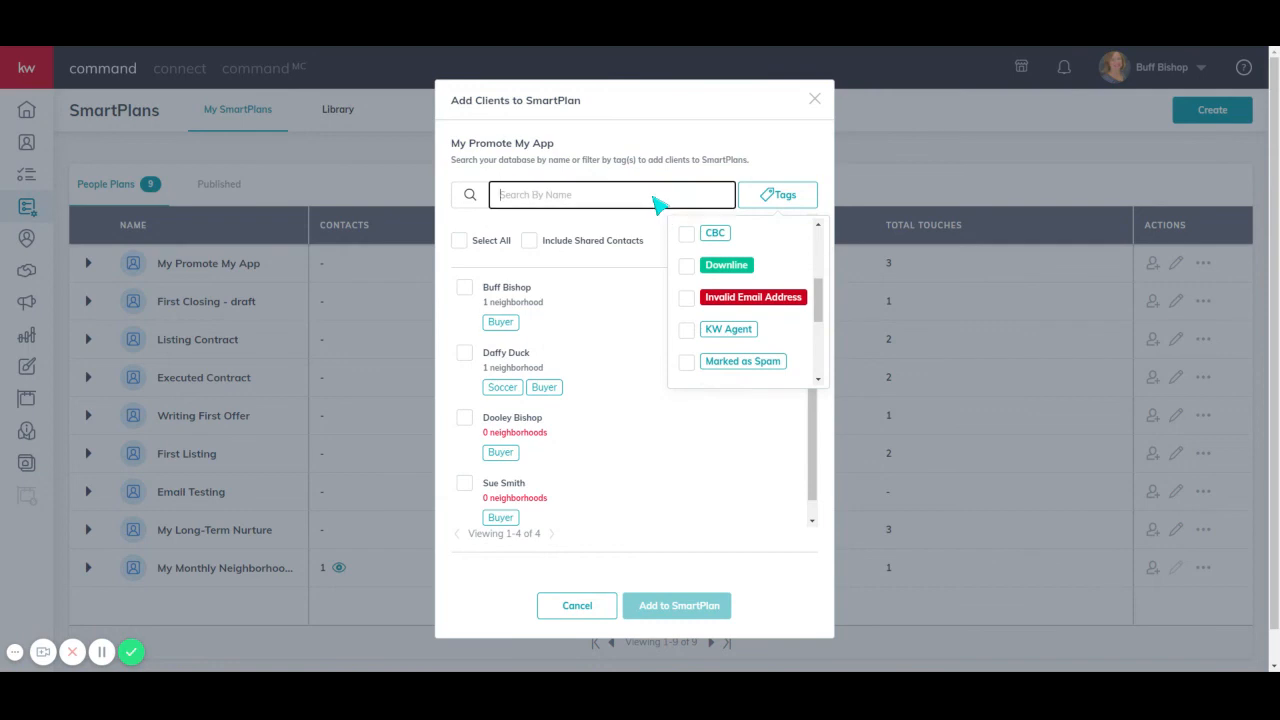
pyautogui.write('buyer')
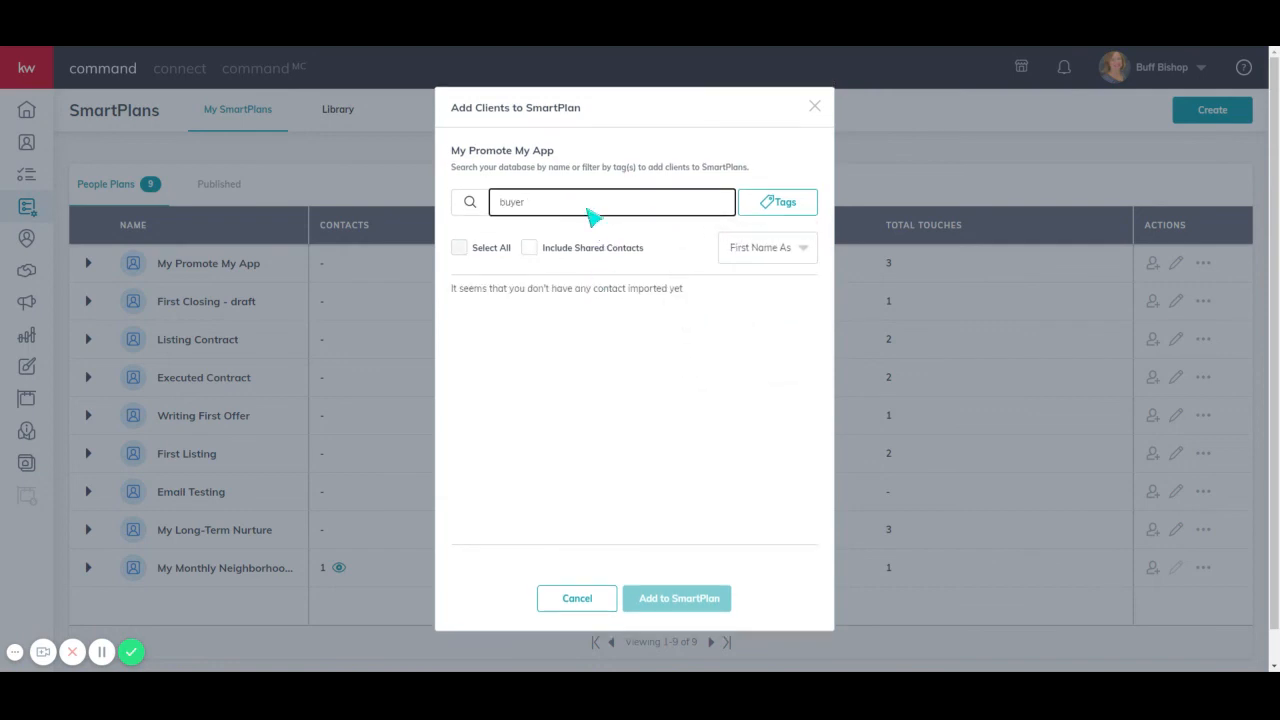
pyautogui.click(101, 652)
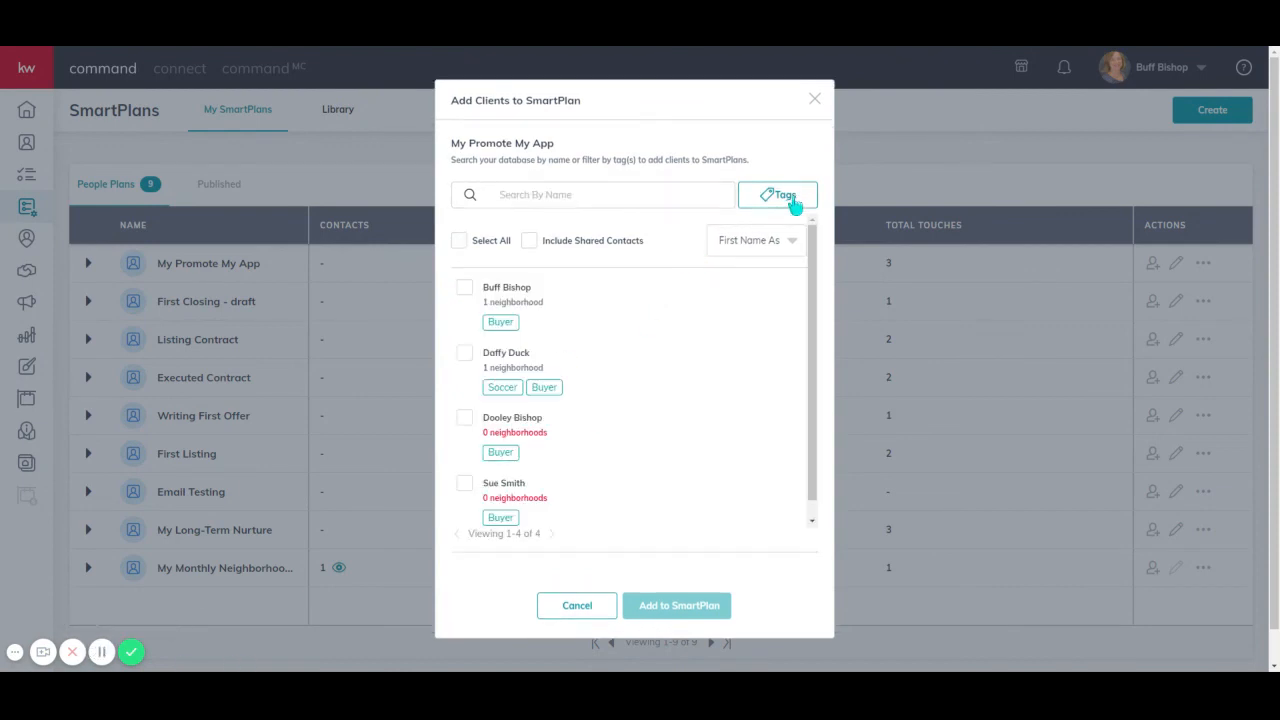
# - Try to add all Buyer-tagged contacts to My Promote My App, cancelling at the start options and closing the dialog
pyautogui.click(781, 199)
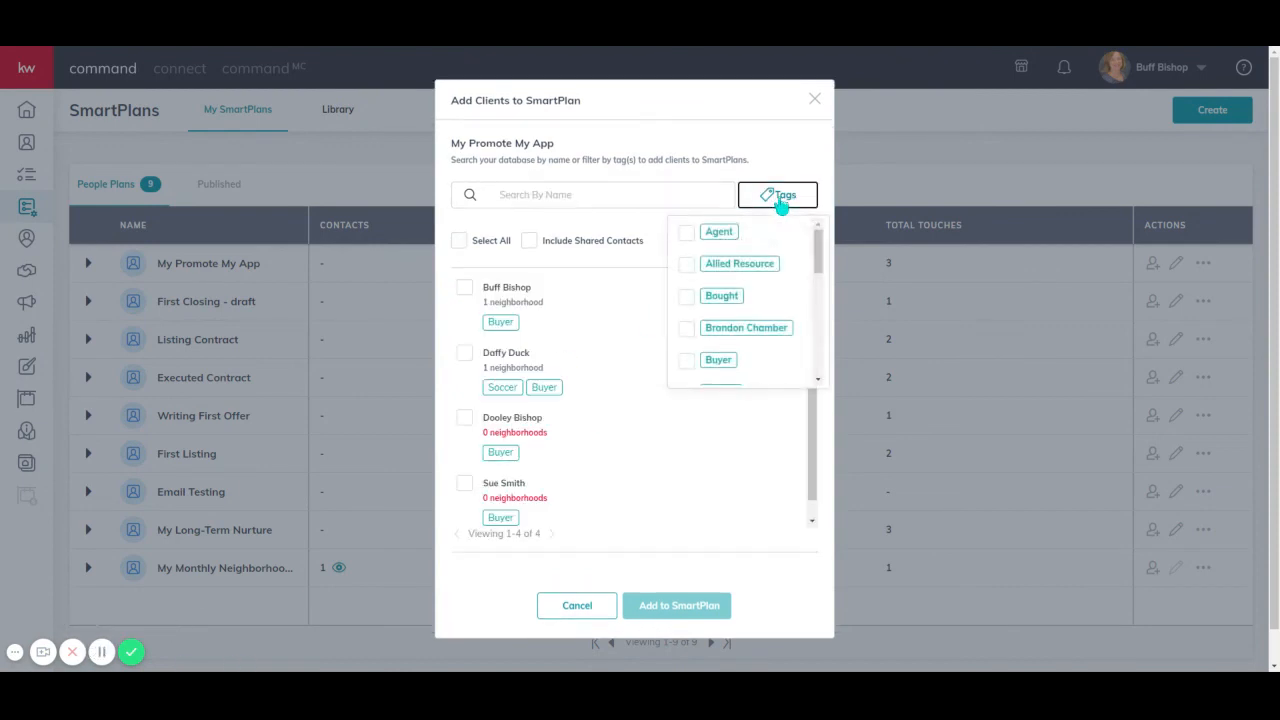
pyautogui.moveTo(817, 268); pyautogui.dragTo(817, 282)
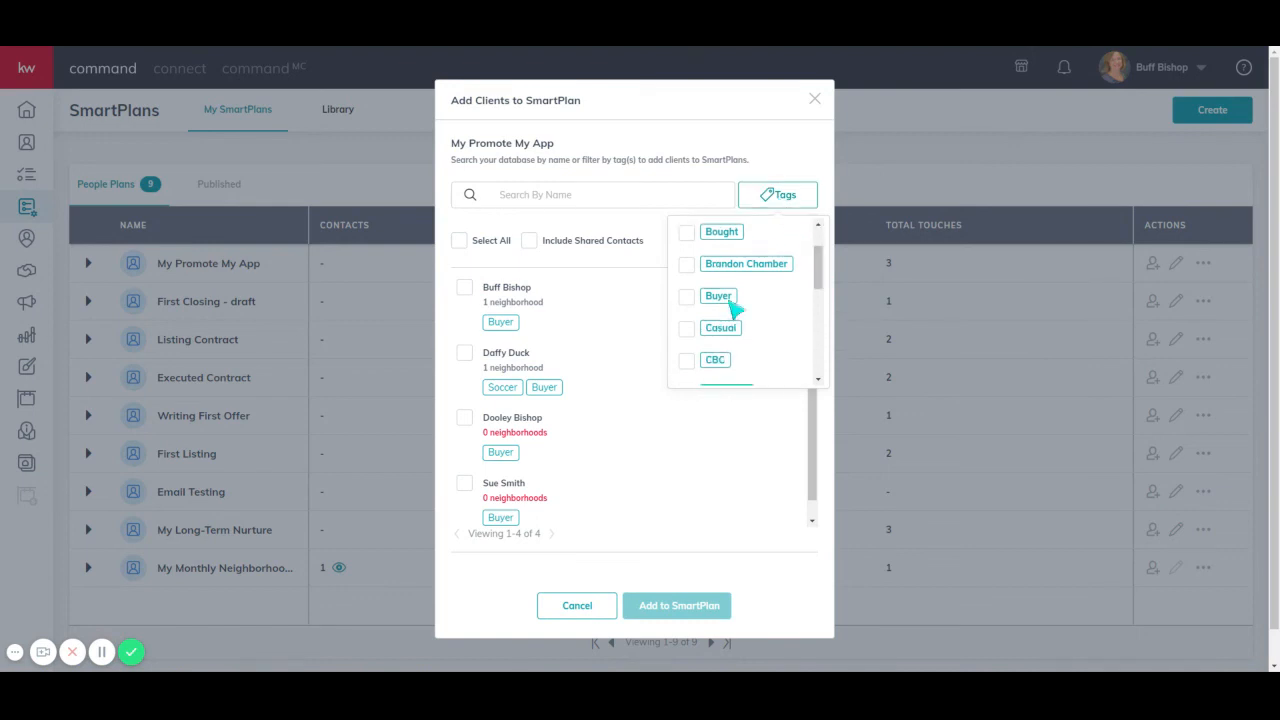
pyautogui.click(686, 297)
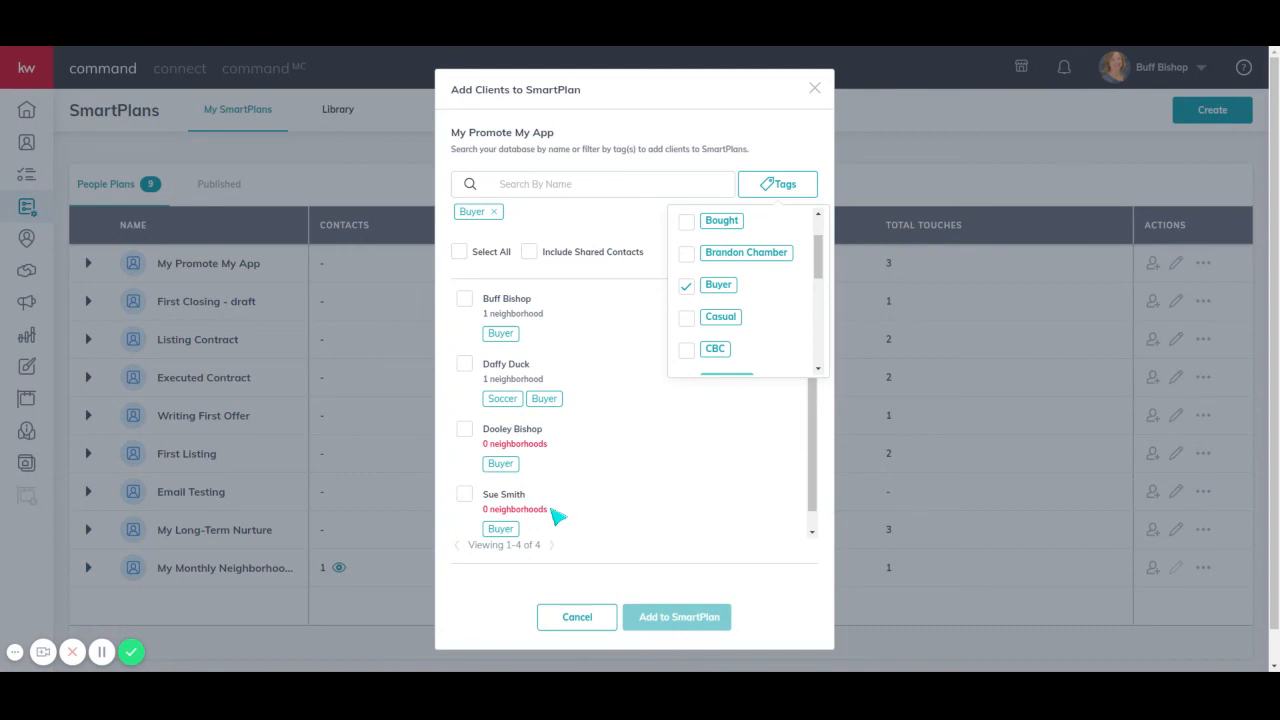
pyautogui.click(745, 540)
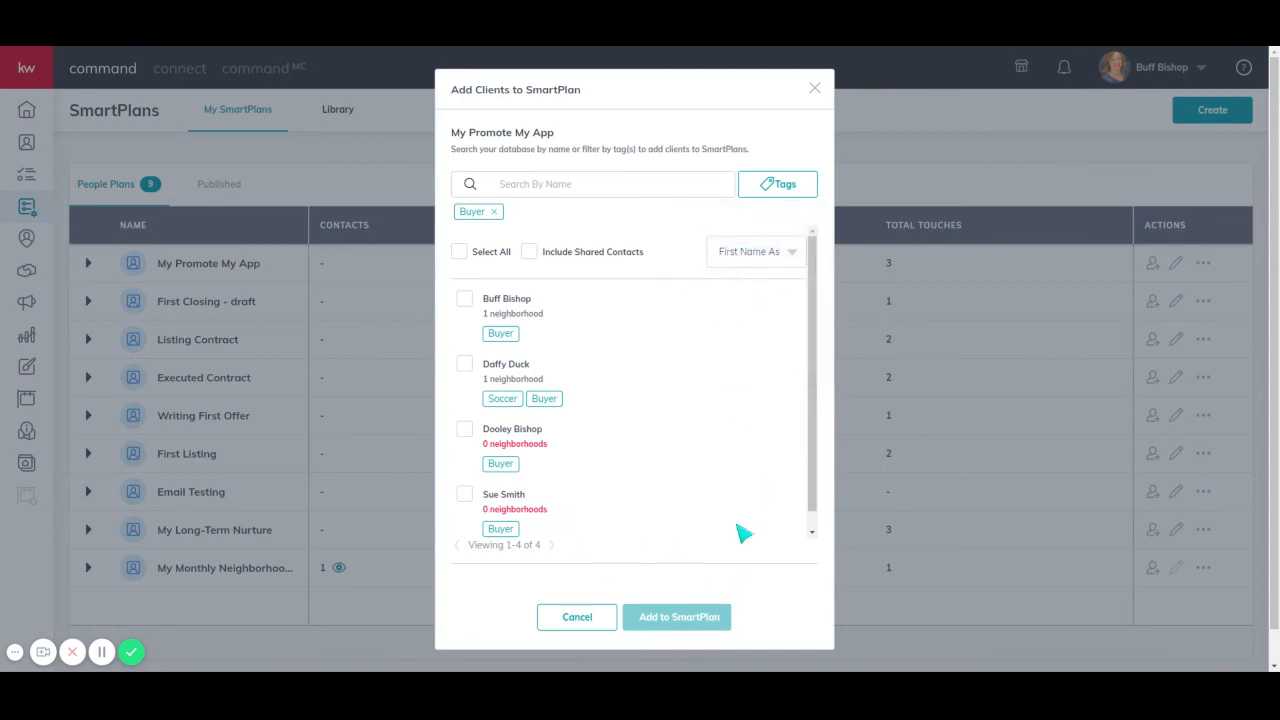
pyautogui.click(462, 254)
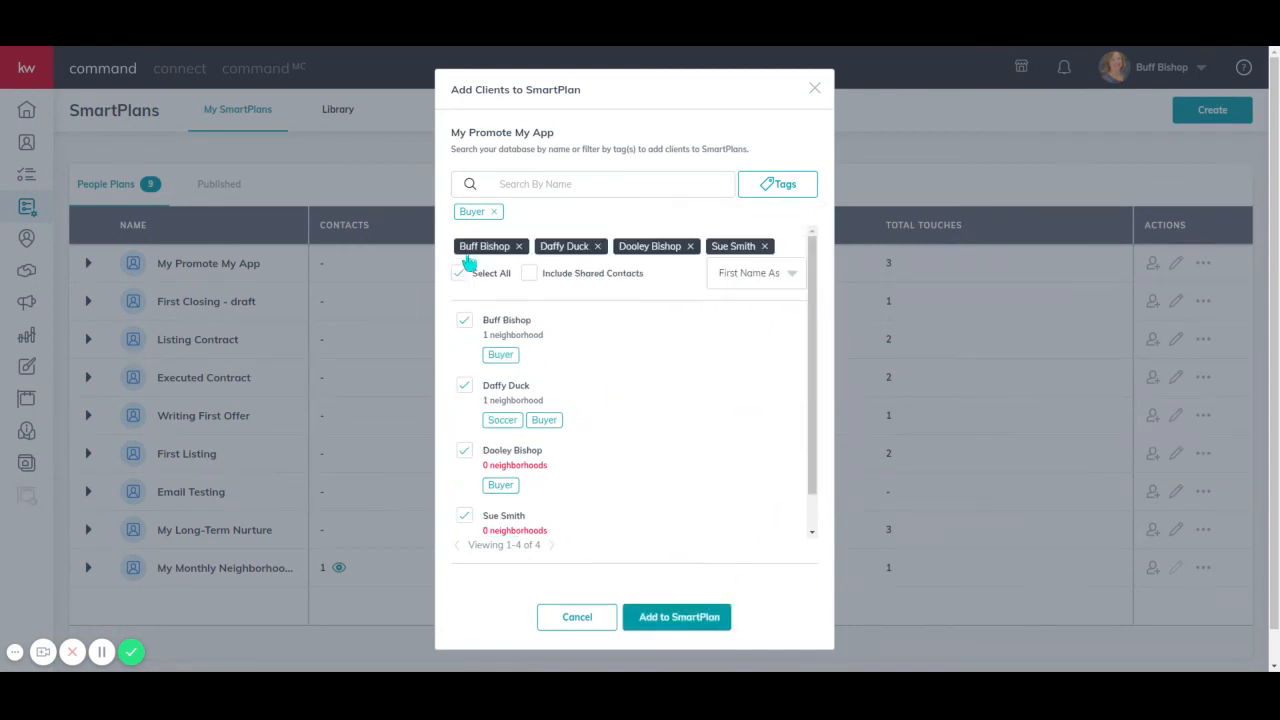
pyautogui.click(680, 618)
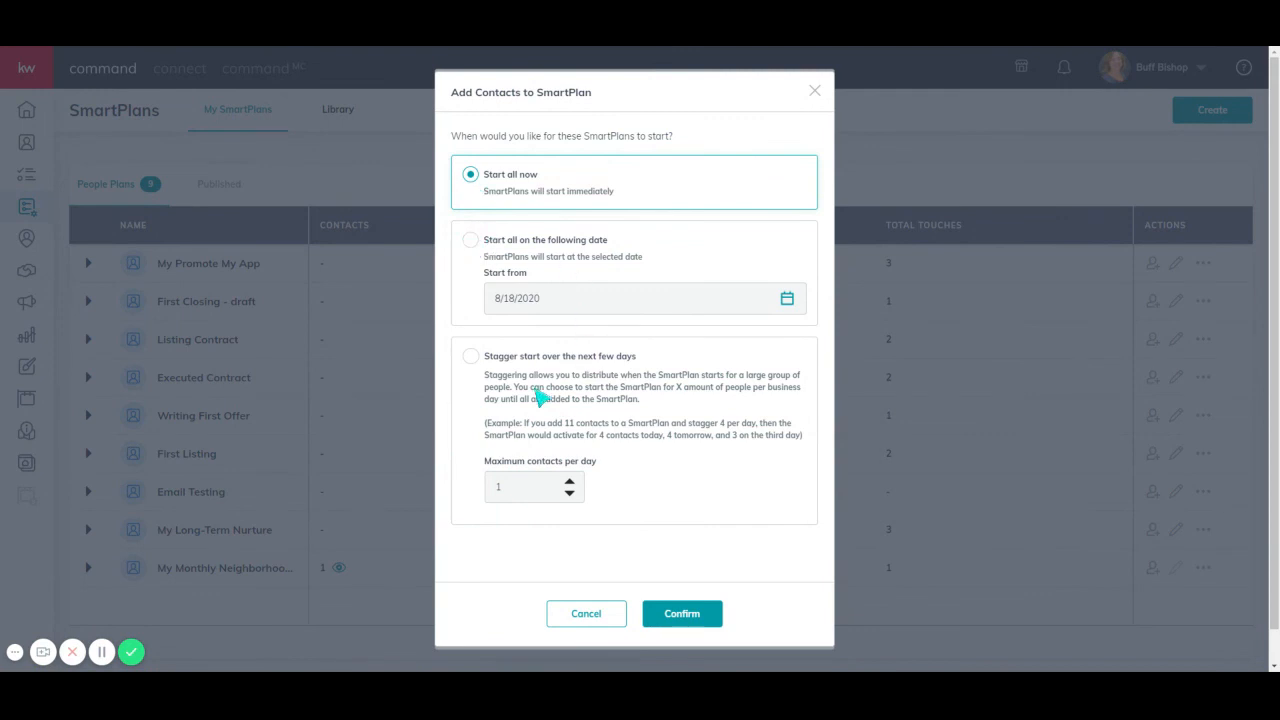
pyautogui.click(598, 616)
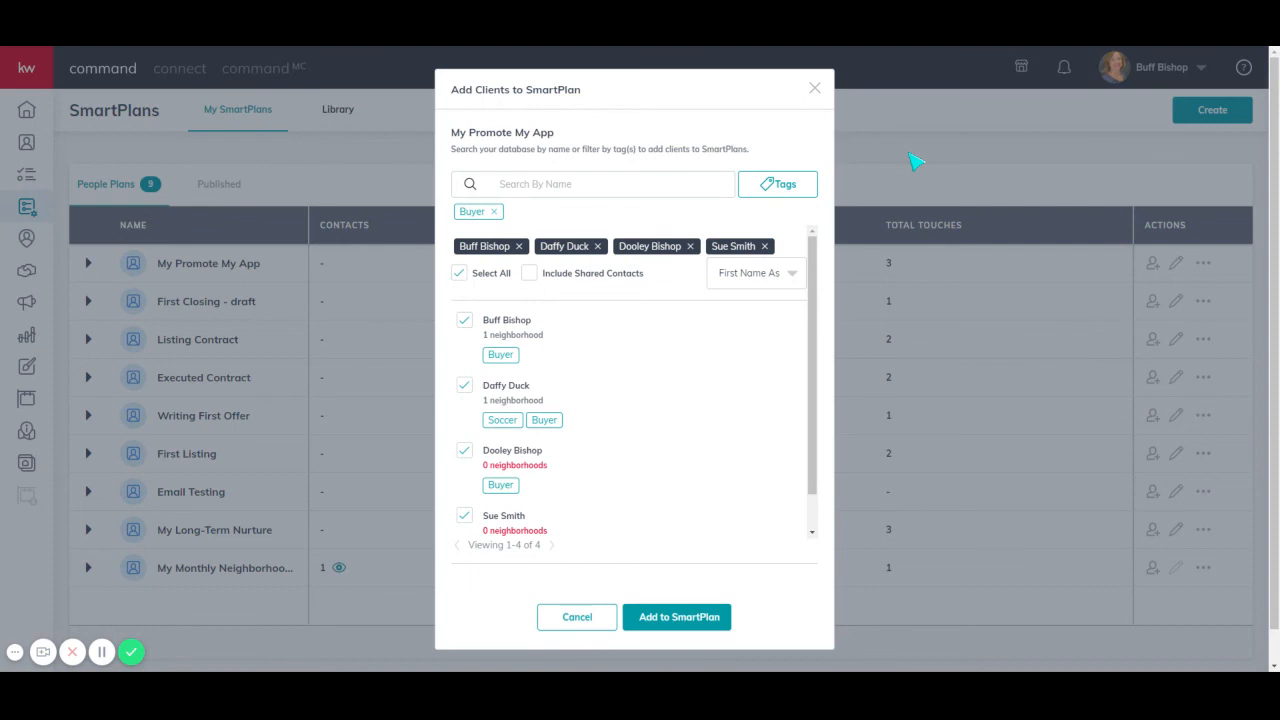
pyautogui.click(815, 90)
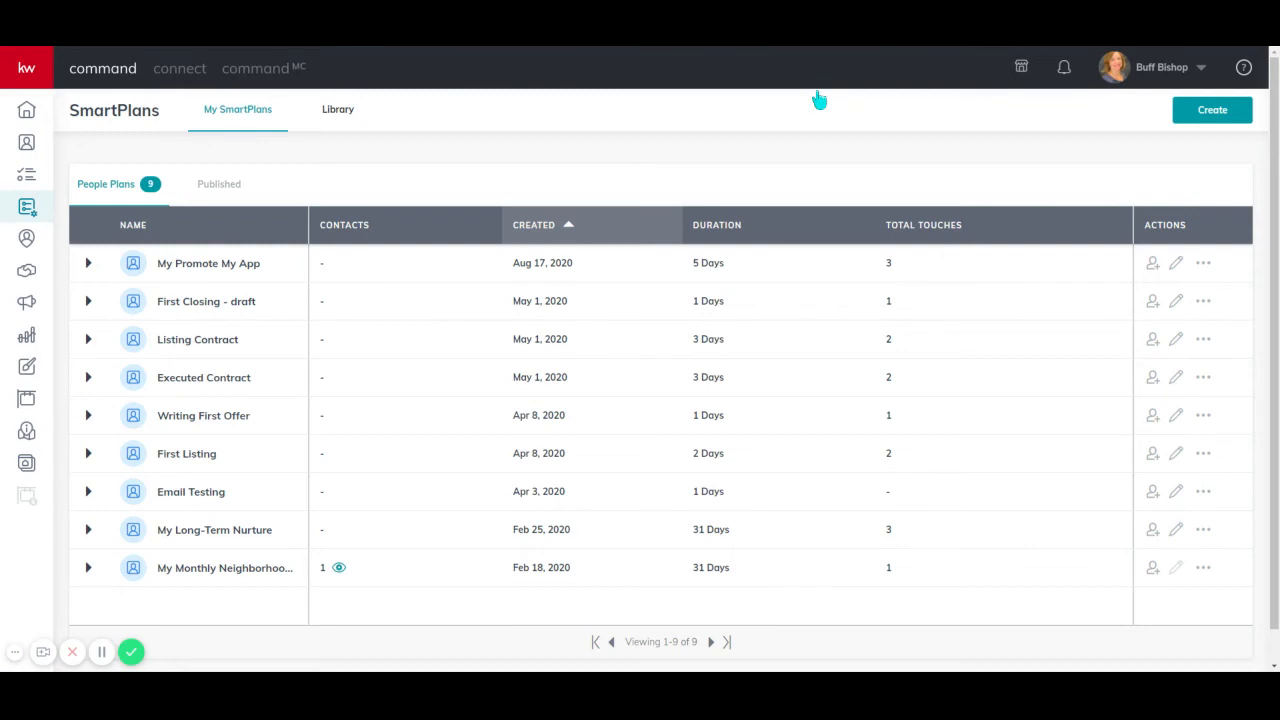